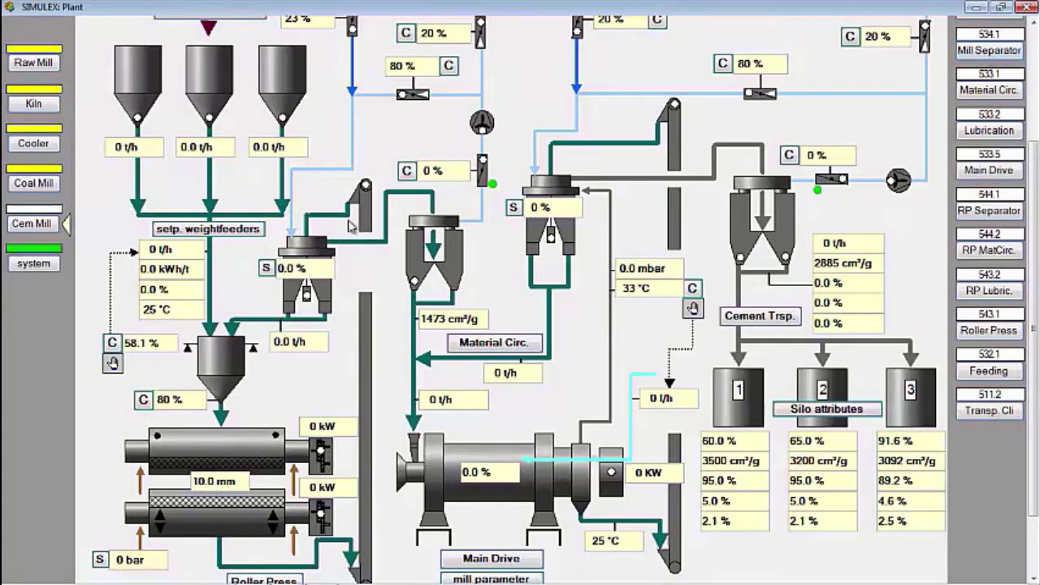
# - Route clinker chute Z511.01 to silo 1 in the clinker transport diagram
pyautogui.click(988, 412)
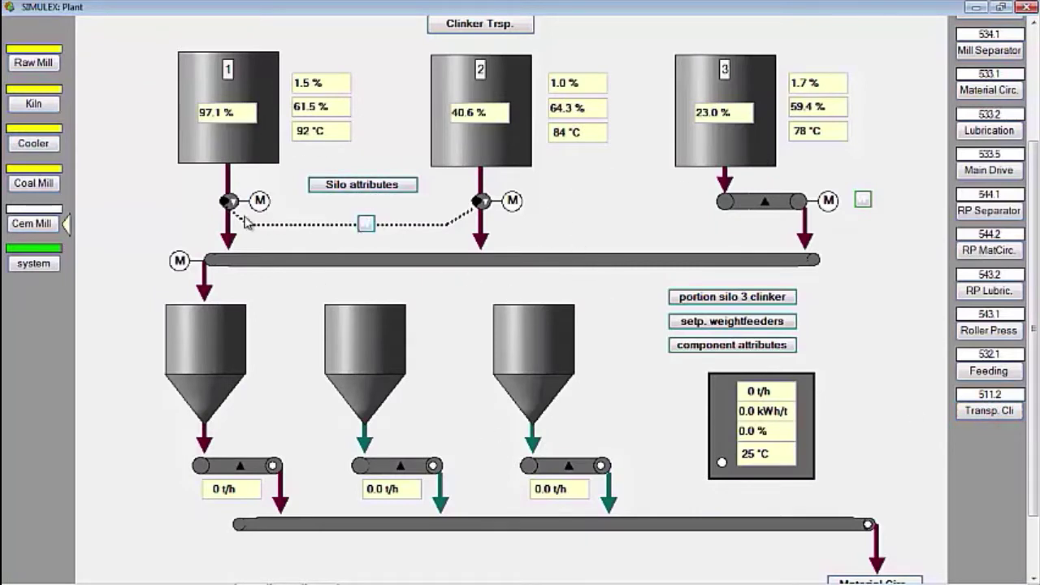
pyautogui.click(366, 224)
pyautogui.click(459, 291)
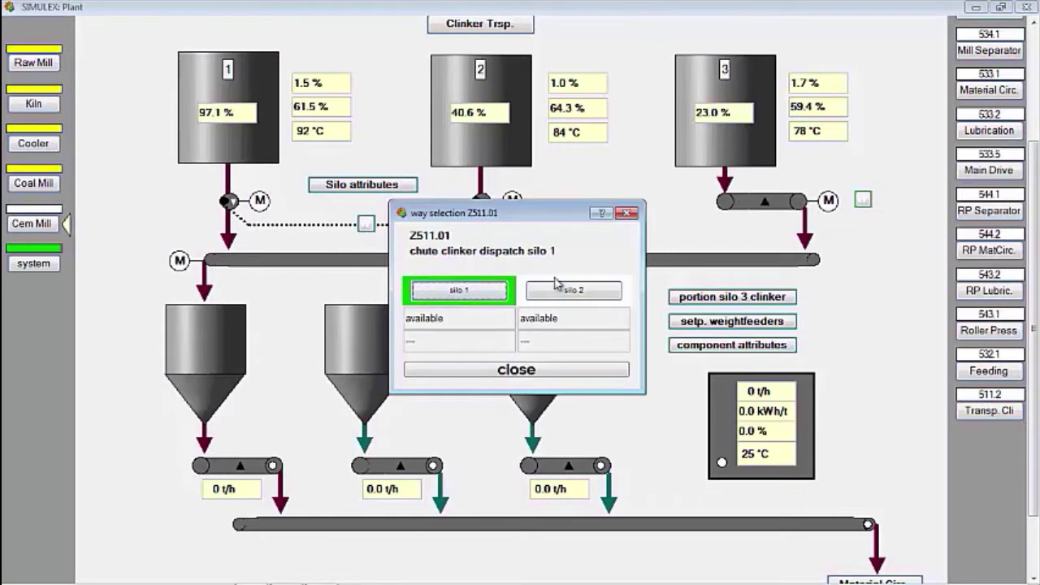
pyautogui.click(520, 371)
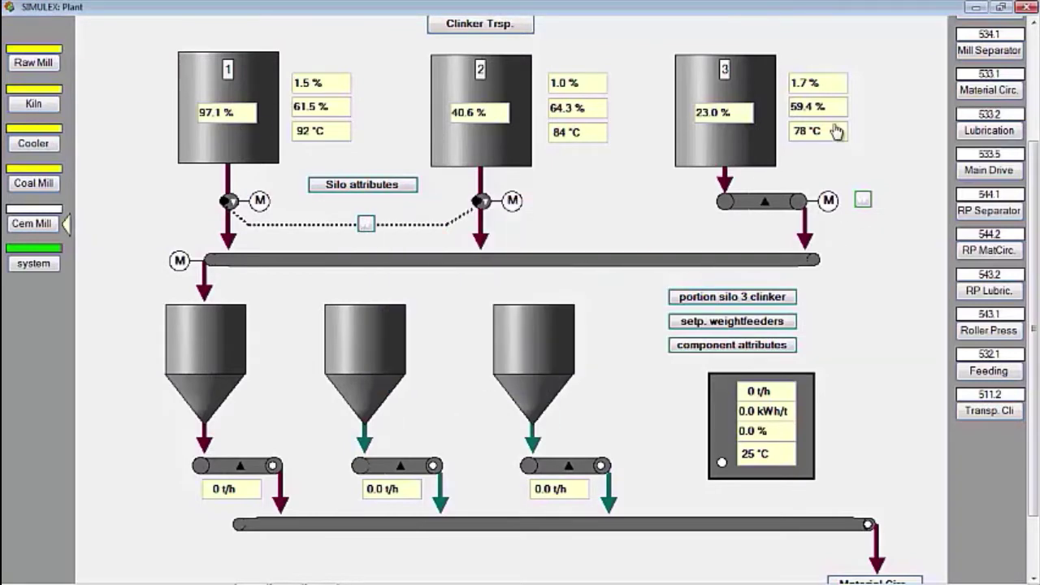
# - Start the 511.2 clinker transport group
pyautogui.scroll(2, 1030, 420)
pyautogui.scroll(2, 301, 186)
pyautogui.click(211, 195)
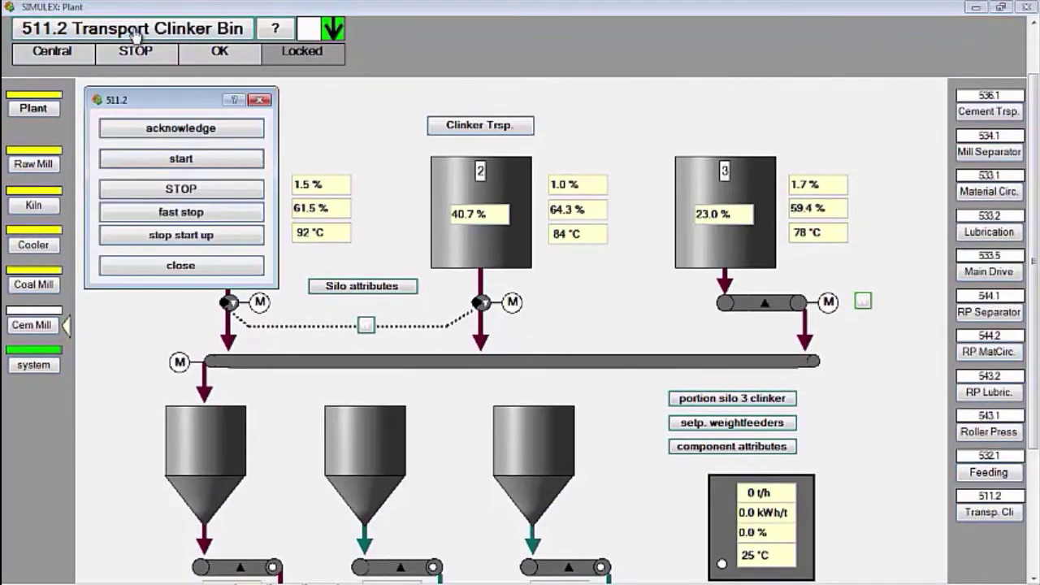
pyautogui.click(172, 156)
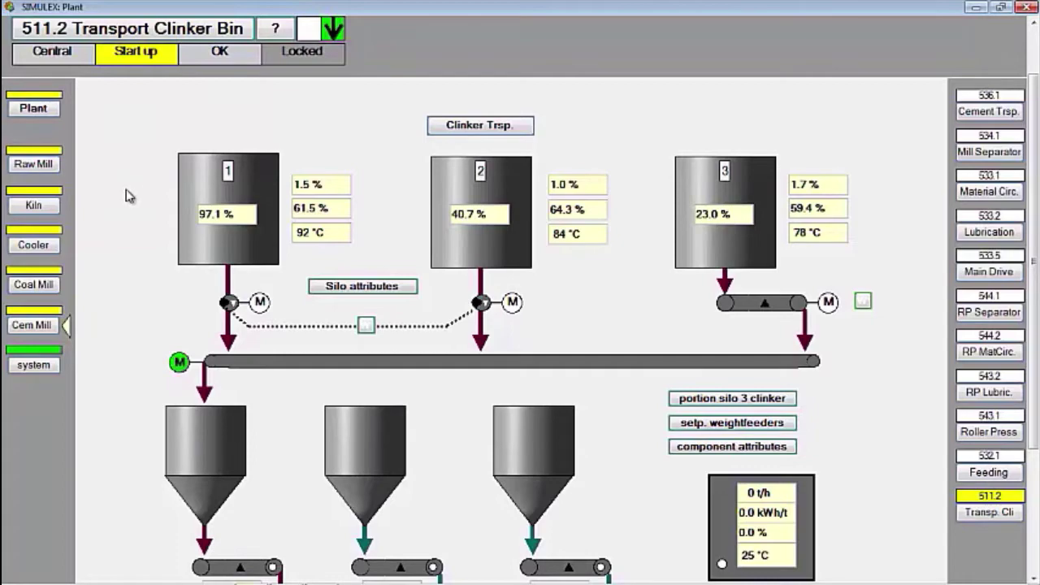
pyautogui.scroll(-2, 1033, 244)
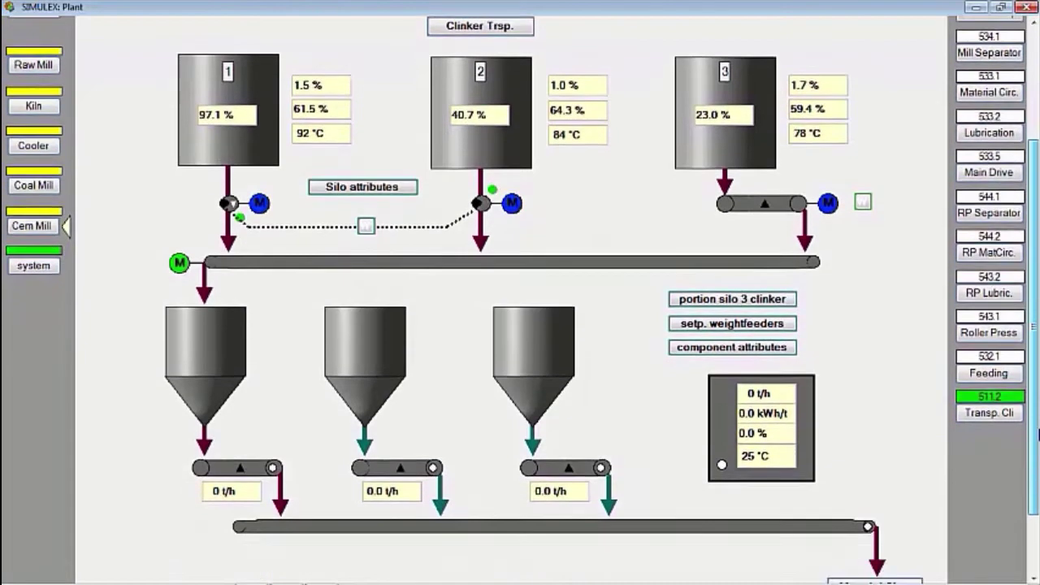
pyautogui.scroll(1, 1034, 242)
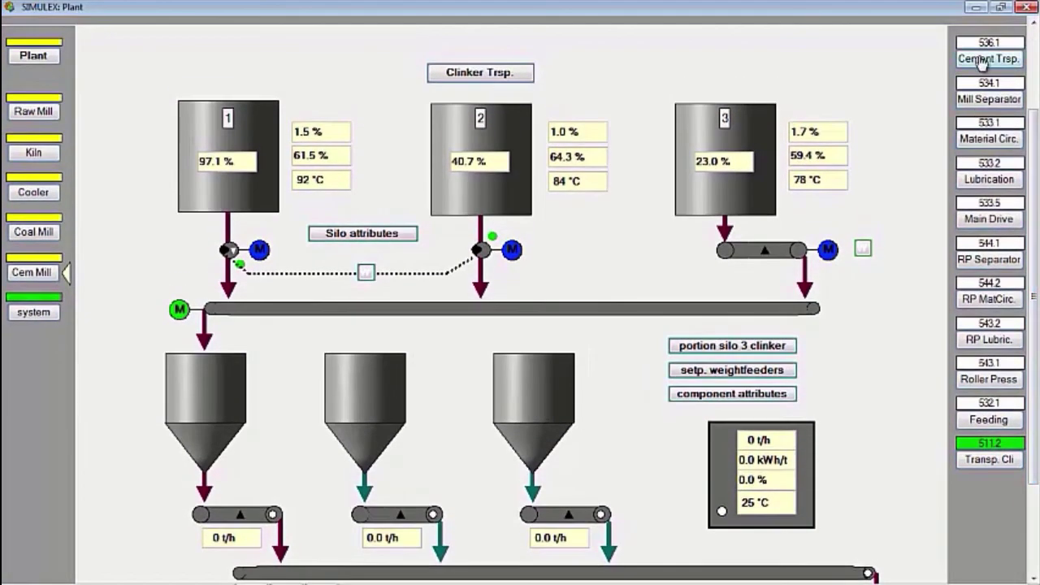
pyautogui.scroll(-1, 1036, 402)
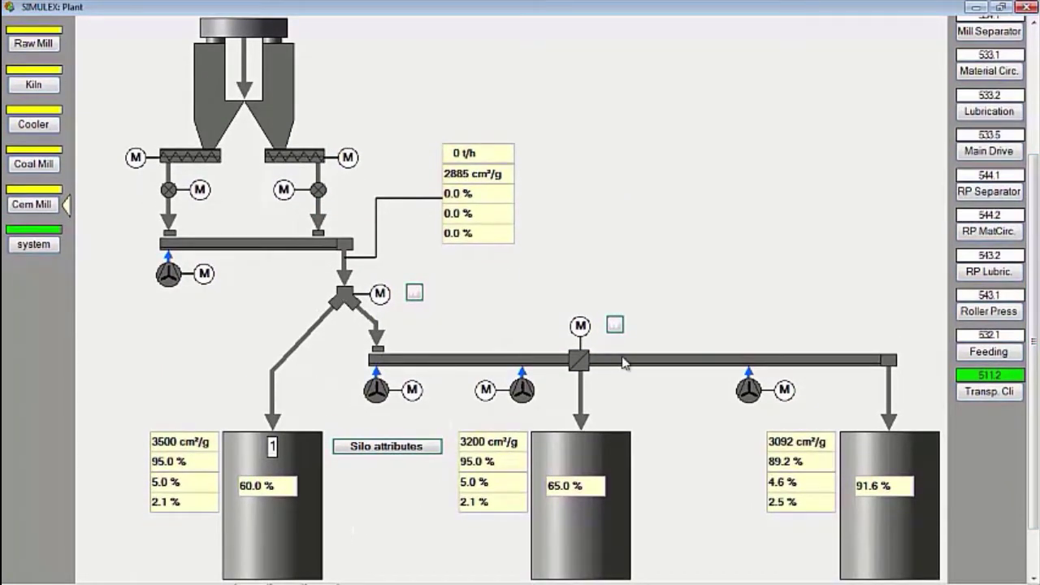
# - Route cement way selection Z535.05 to silo 1
pyautogui.click(414, 293)
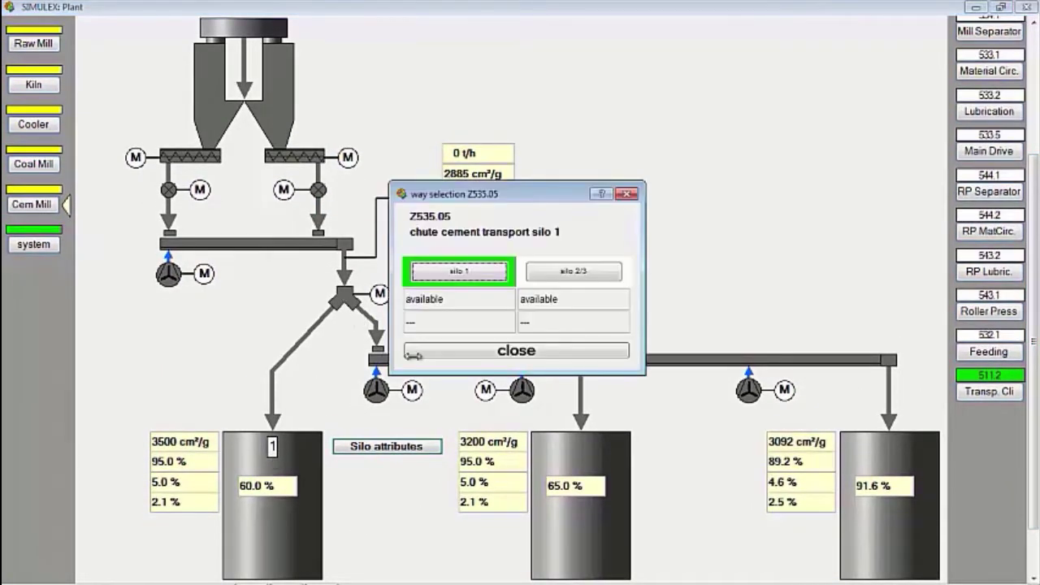
pyautogui.click(574, 278)
pyautogui.click(468, 273)
pyautogui.click(507, 354)
# - Start the 536.1 cement transport group
pyautogui.scroll(2, 1011, 67)
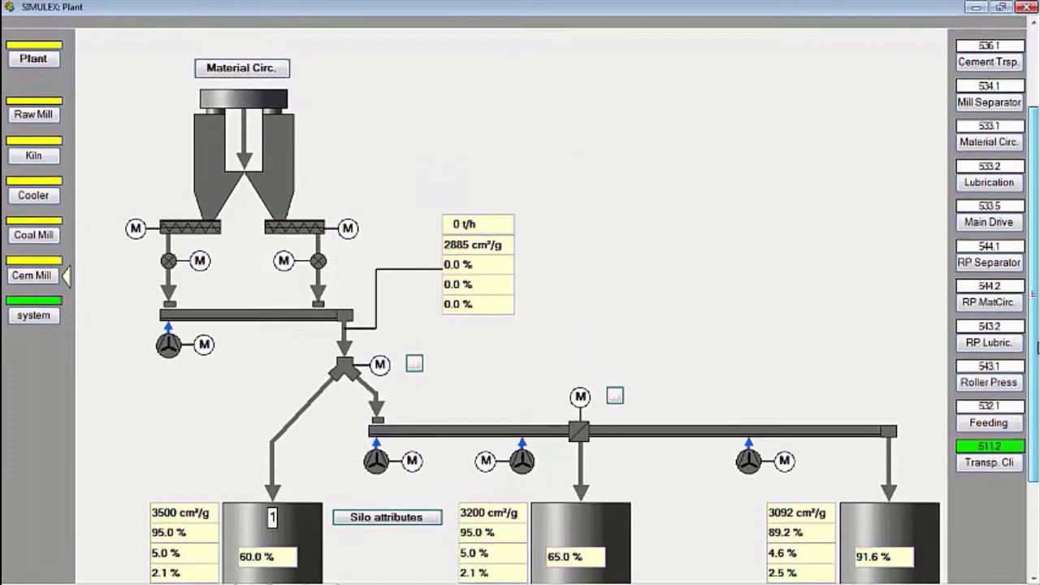
pyautogui.click(91, 48)
pyautogui.click(221, 273)
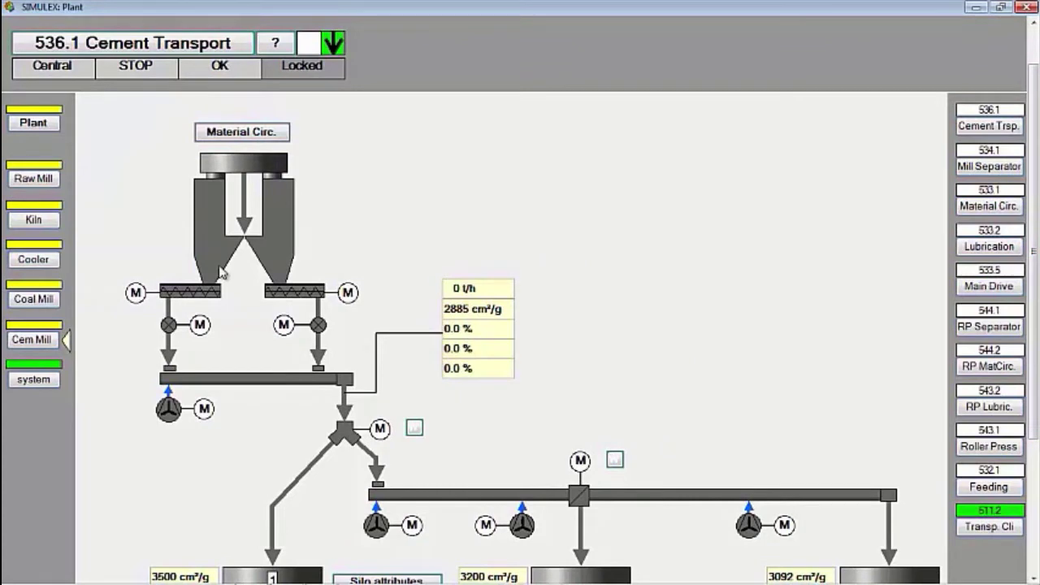
pyautogui.scroll(-2, 1036, 301)
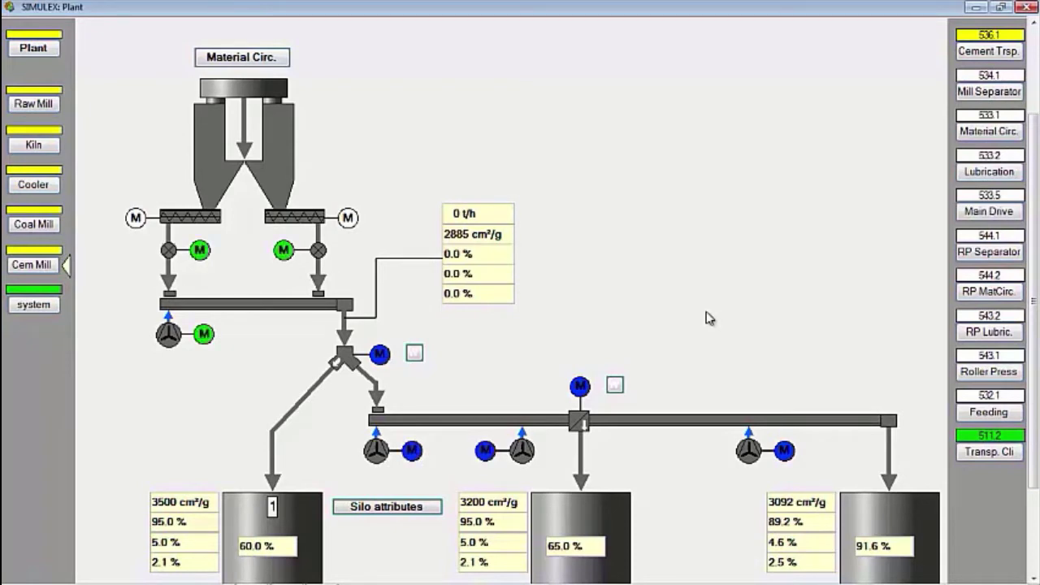
# - Bring up the 534.1 mill separator diagram with its group running
pyautogui.click(988, 92)
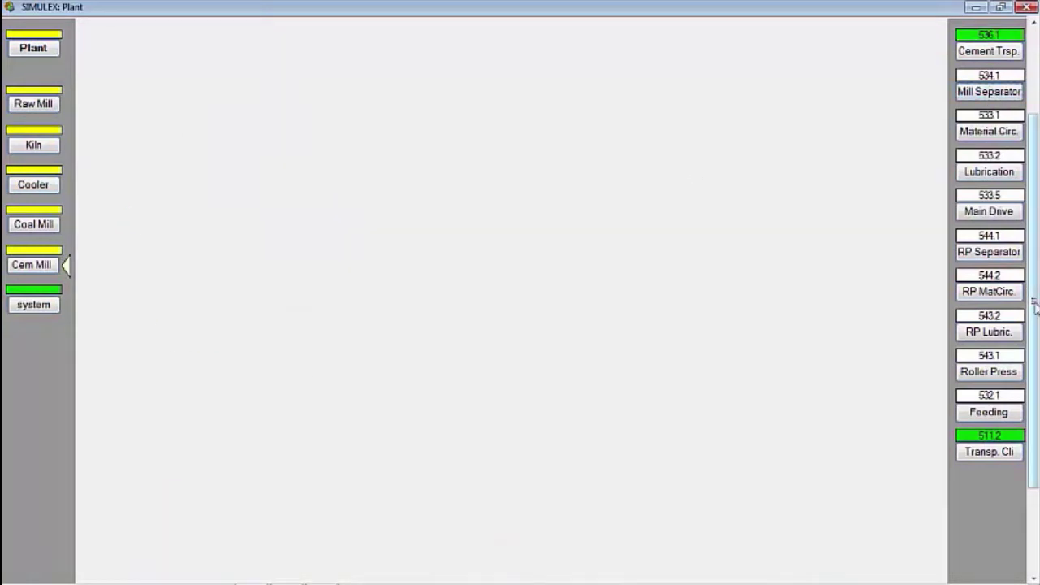
pyautogui.scroll(-1, 1034, 307)
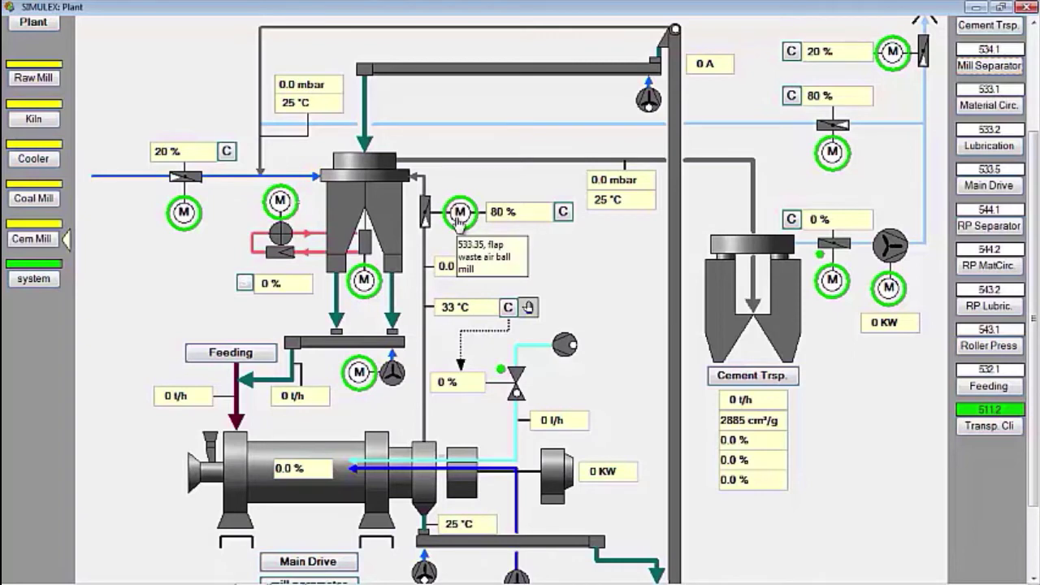
pyautogui.scroll(2, 1034, 283)
pyautogui.scroll(1, 1034, 284)
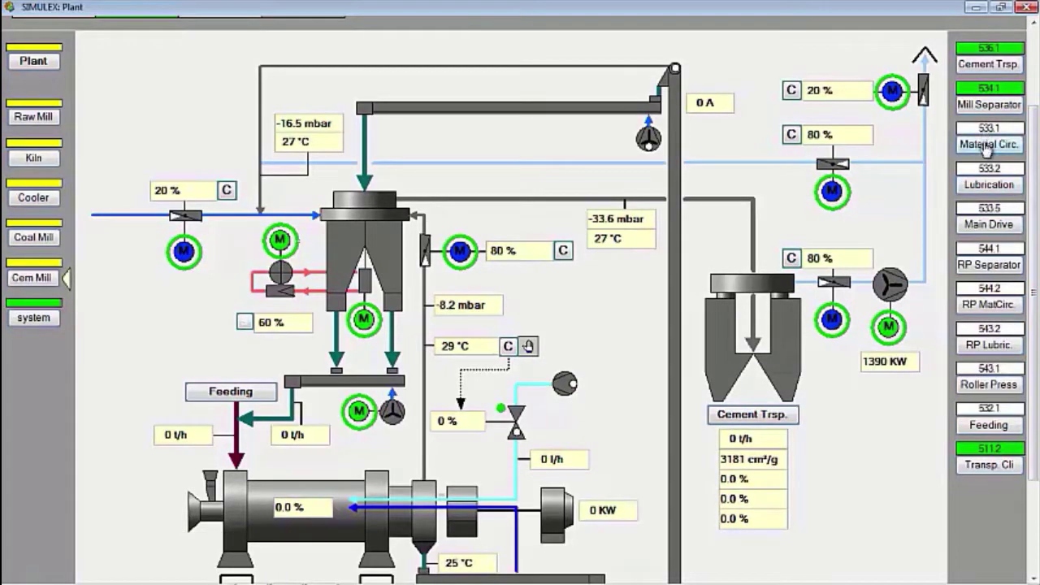
# - Start the 533.1 material circulation group
pyautogui.click(985, 146)
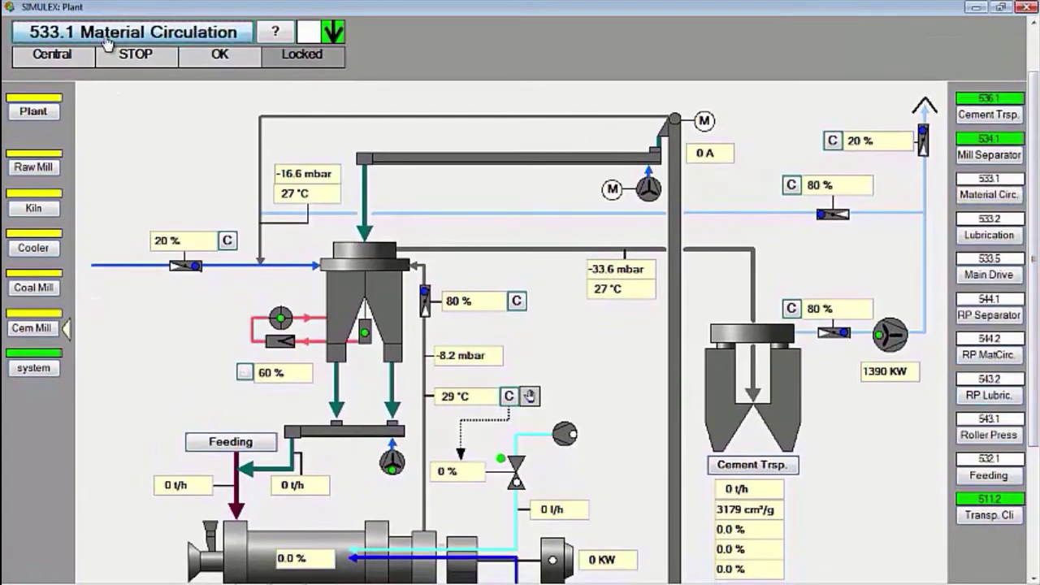
pyautogui.click(103, 39)
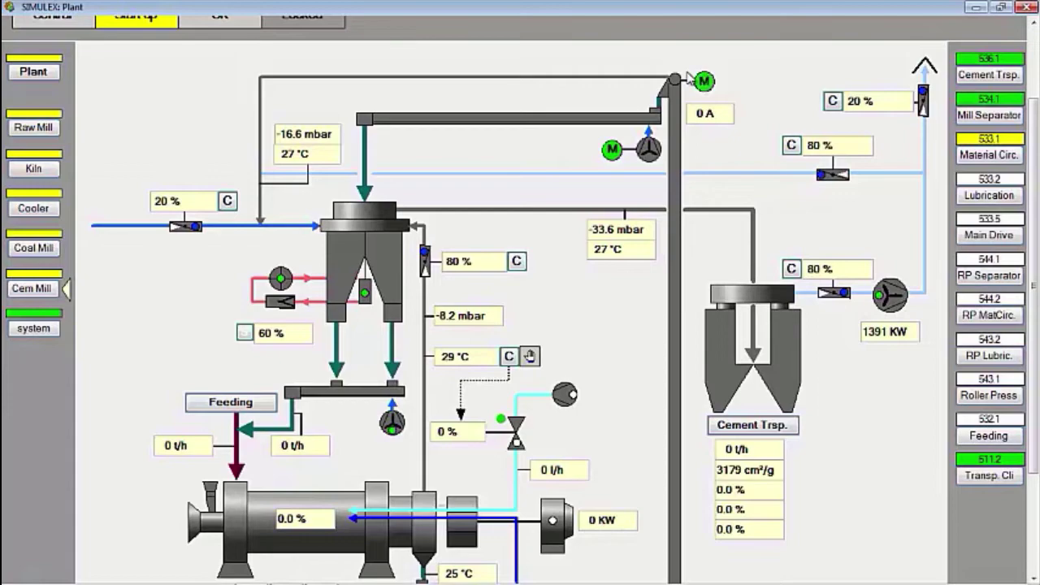
pyautogui.scroll(-2, 1033, 276)
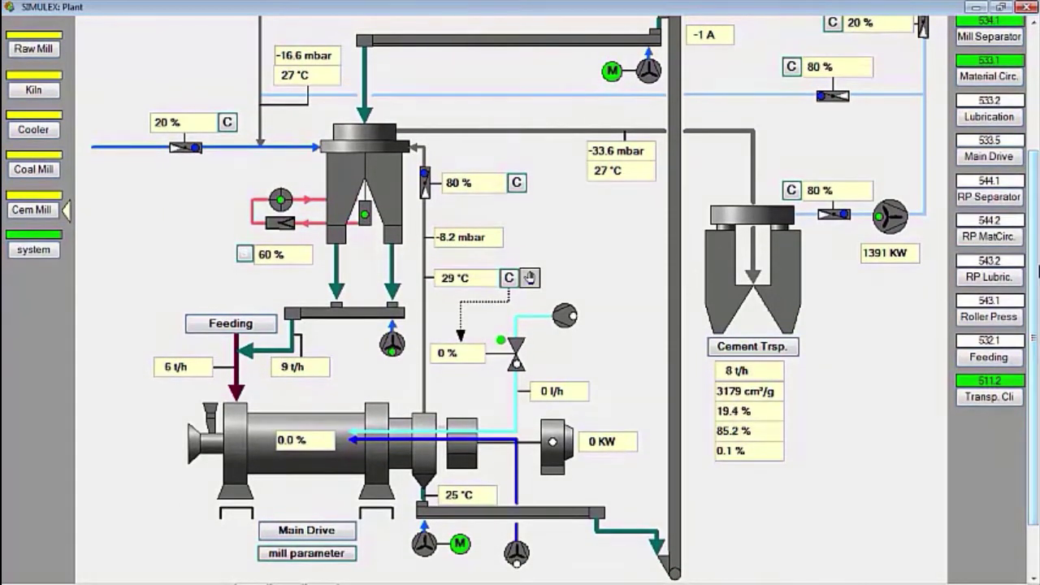
pyautogui.scroll(3, 985, 228)
# - Start the 533.2 lubrication group
pyautogui.click(985, 225)
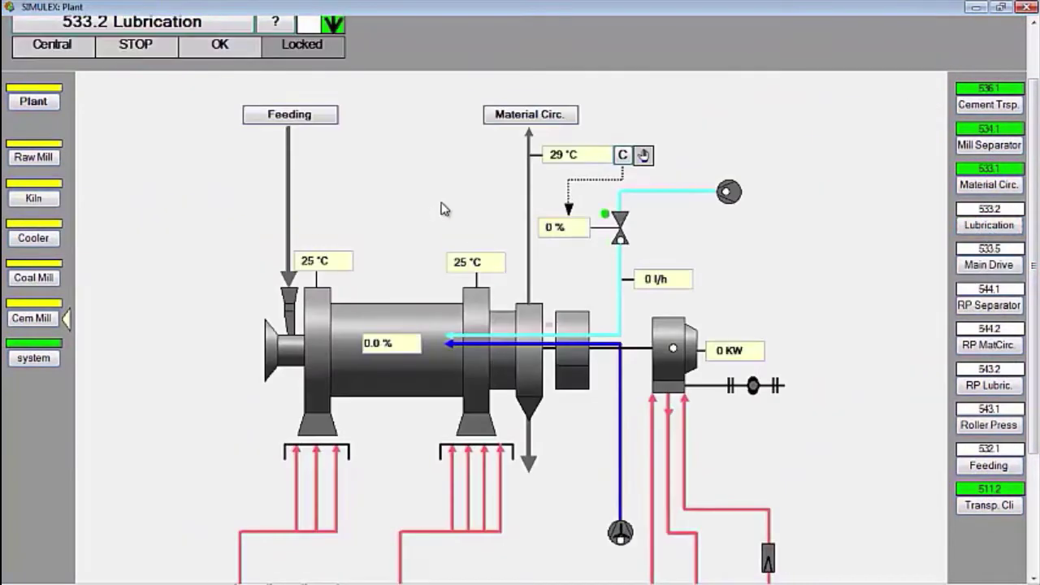
pyautogui.click(144, 24)
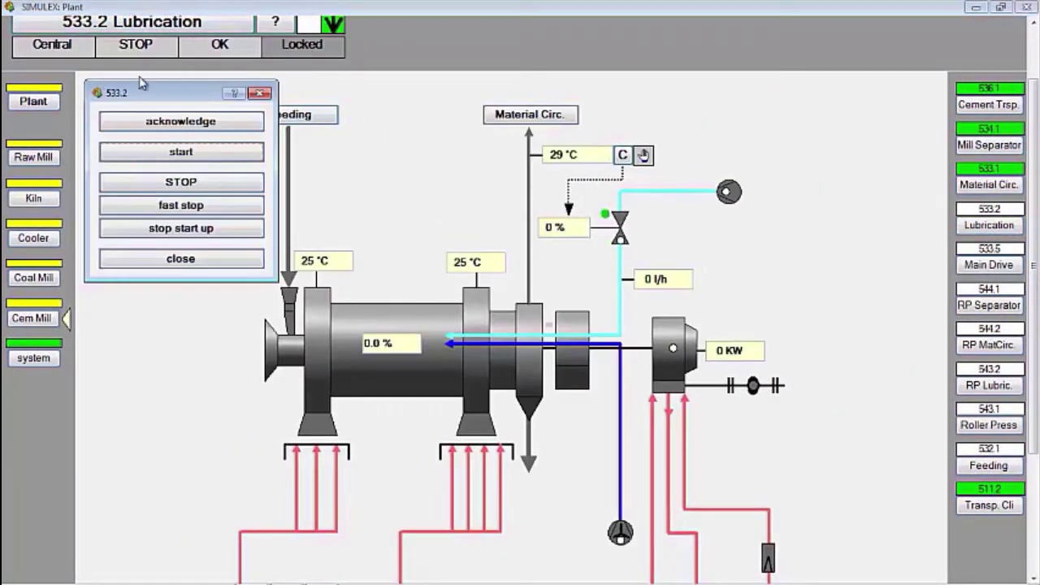
pyautogui.click(171, 153)
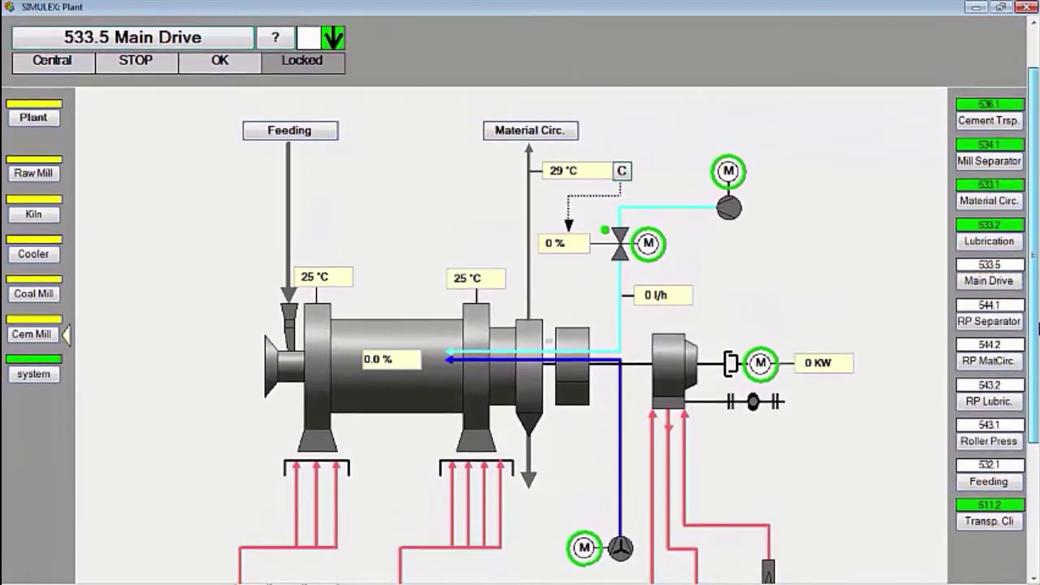
# - Start the 533.5 main drive and the 544.1 RP mill separator group
pyautogui.click(169, 53)
pyautogui.click(177, 179)
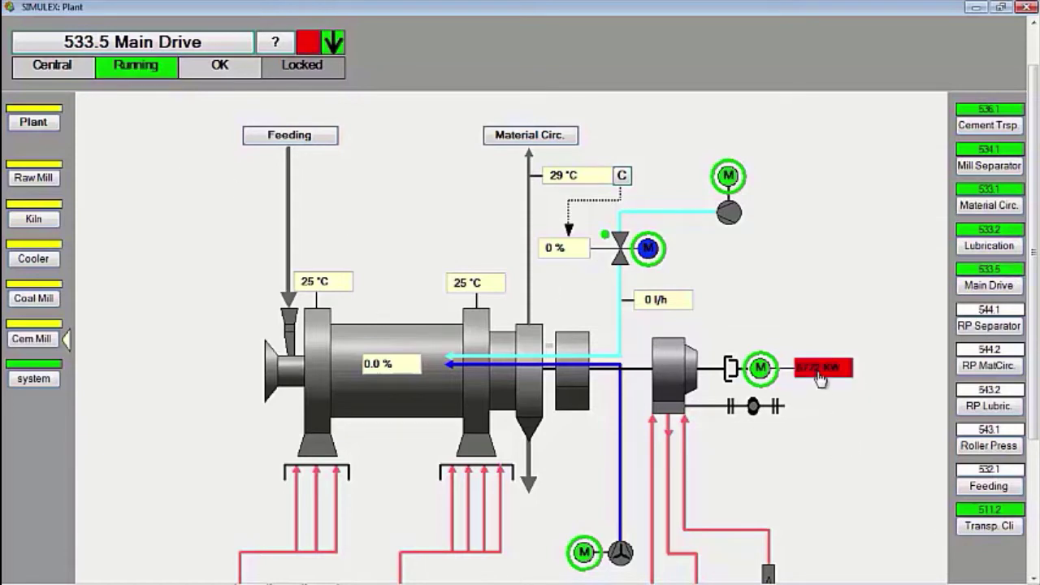
pyautogui.click(166, 61)
pyautogui.click(140, 185)
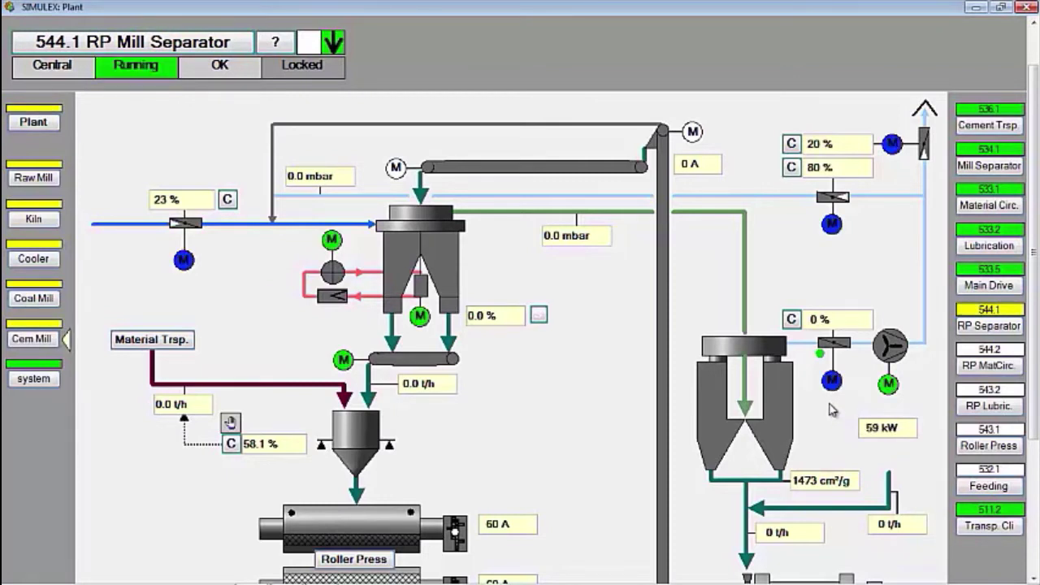
# - Set separator positioner G544.10 to 50%
pyautogui.click(791, 319)
pyautogui.click(461, 482)
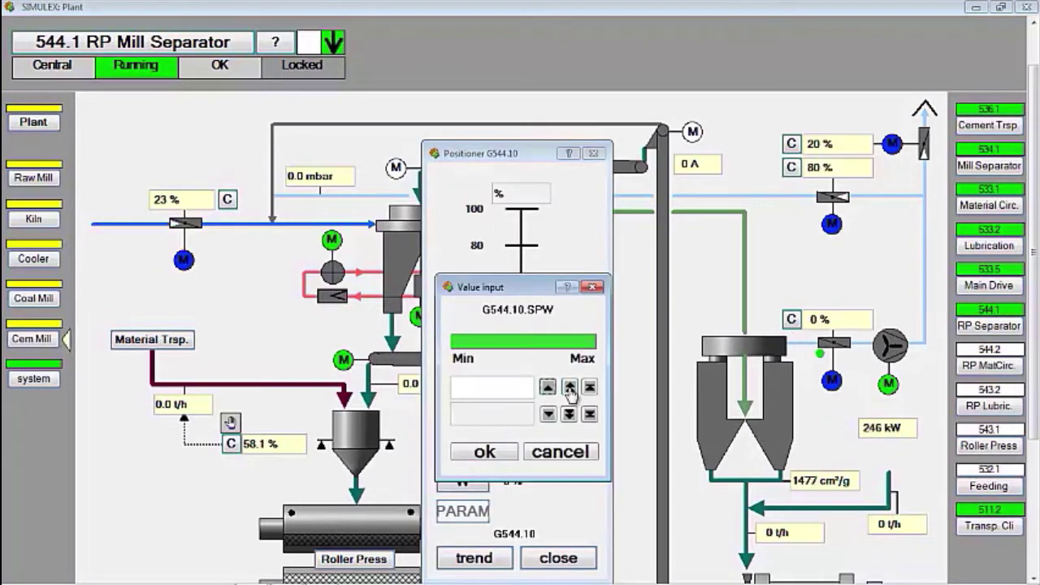
pyautogui.write('50')
pyautogui.click(483, 448)
pyautogui.click(558, 558)
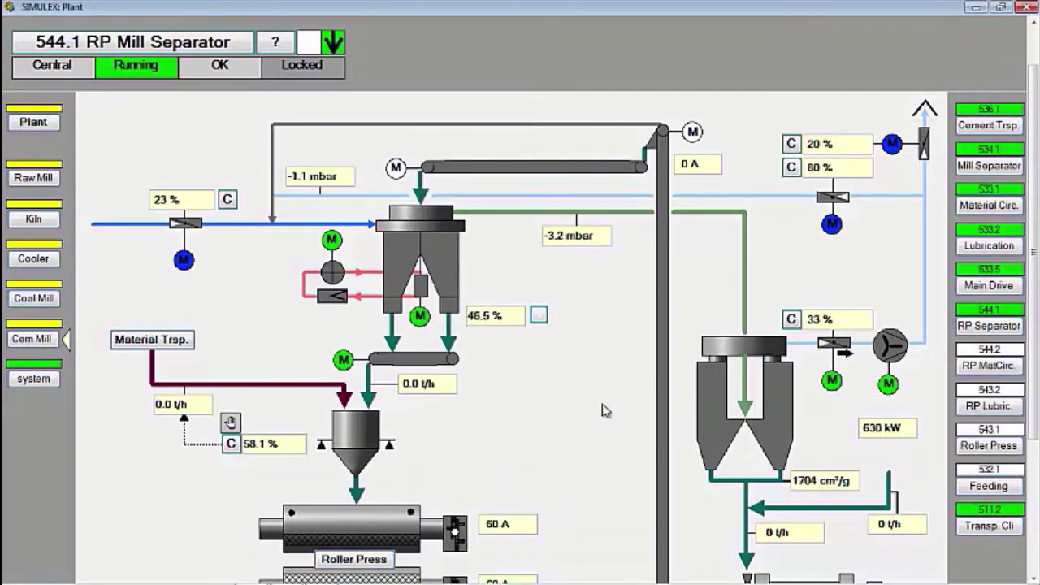
# - Start the 544.2 RP material circulation group
pyautogui.click(993, 370)
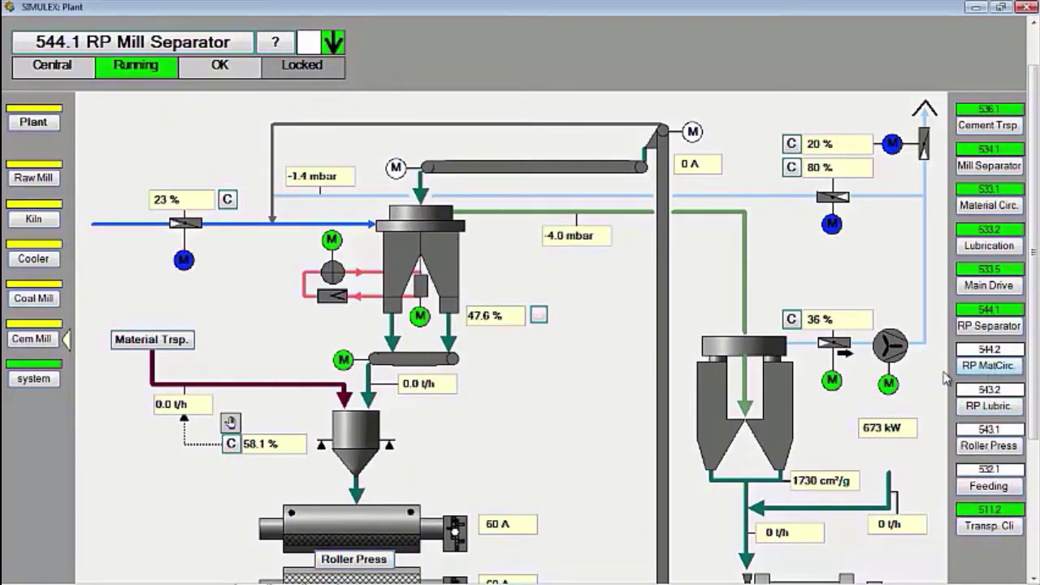
pyautogui.click(142, 42)
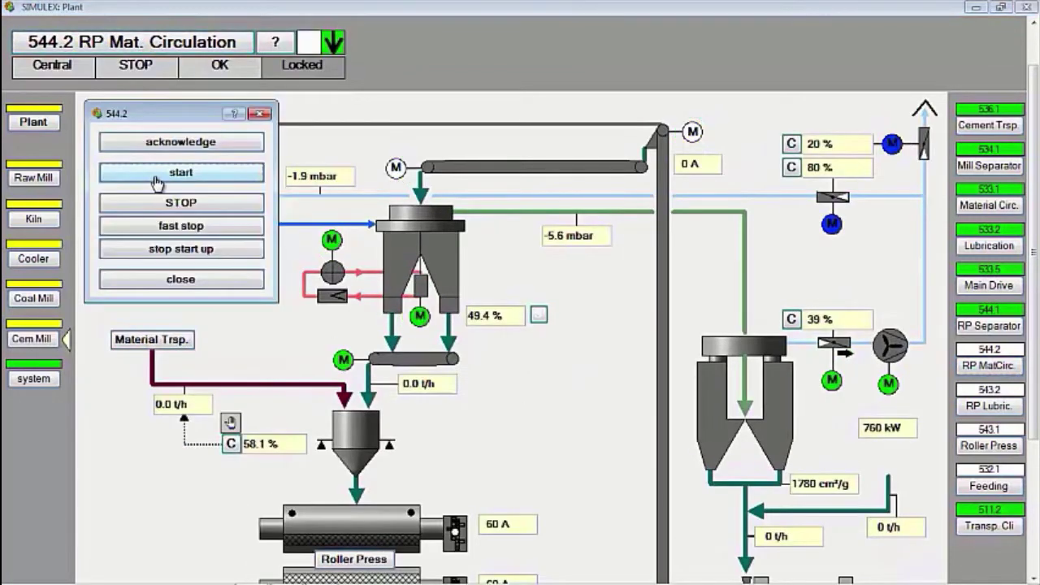
pyautogui.click(158, 171)
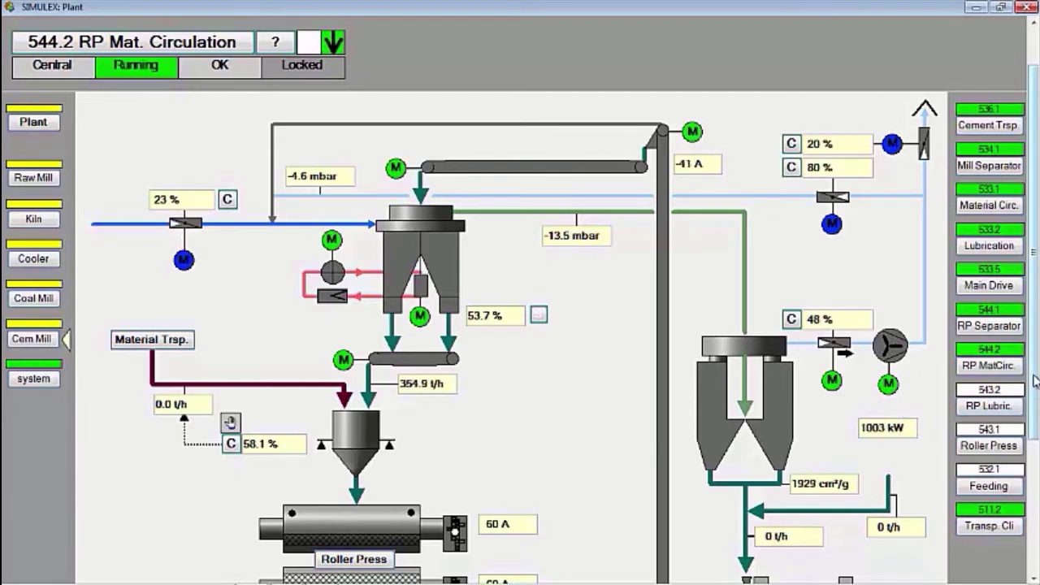
pyautogui.scroll(-2, 1036, 382)
# - Start the 543.2 RP lubrication group
pyautogui.scroll(2, 1036, 382)
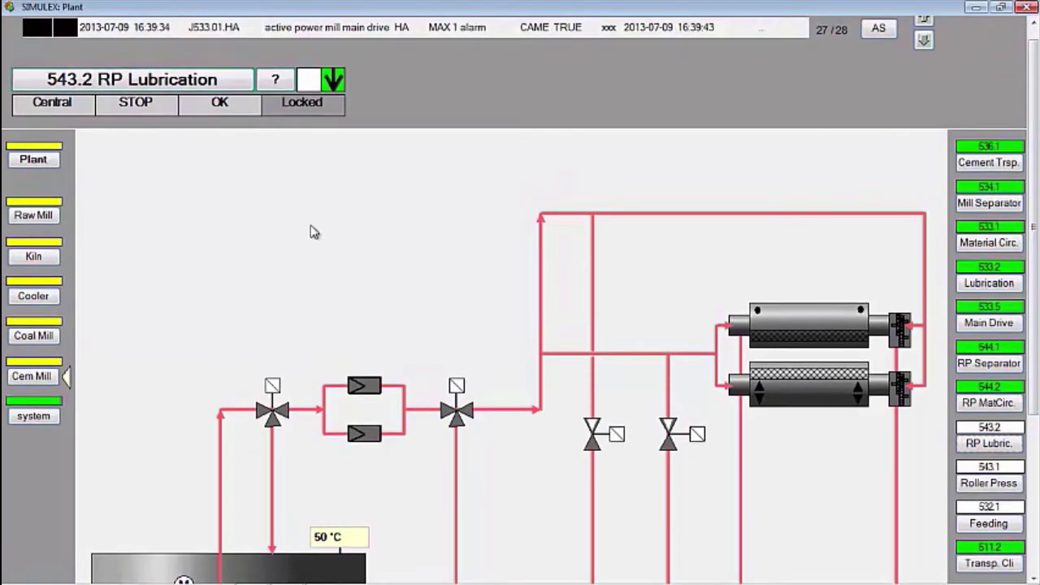
pyautogui.click(168, 87)
pyautogui.click(186, 214)
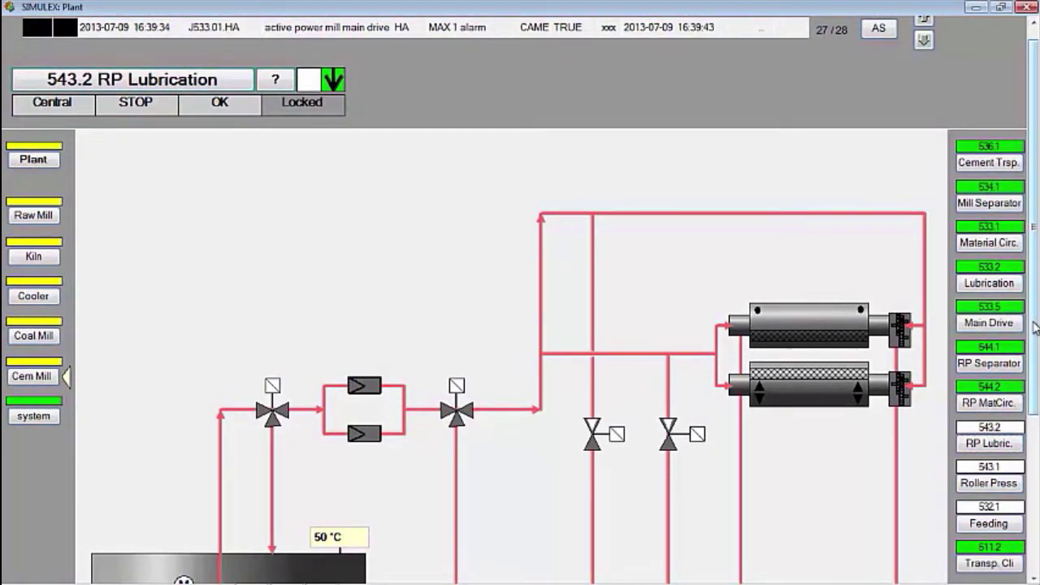
pyautogui.scroll(-4, 1035, 326)
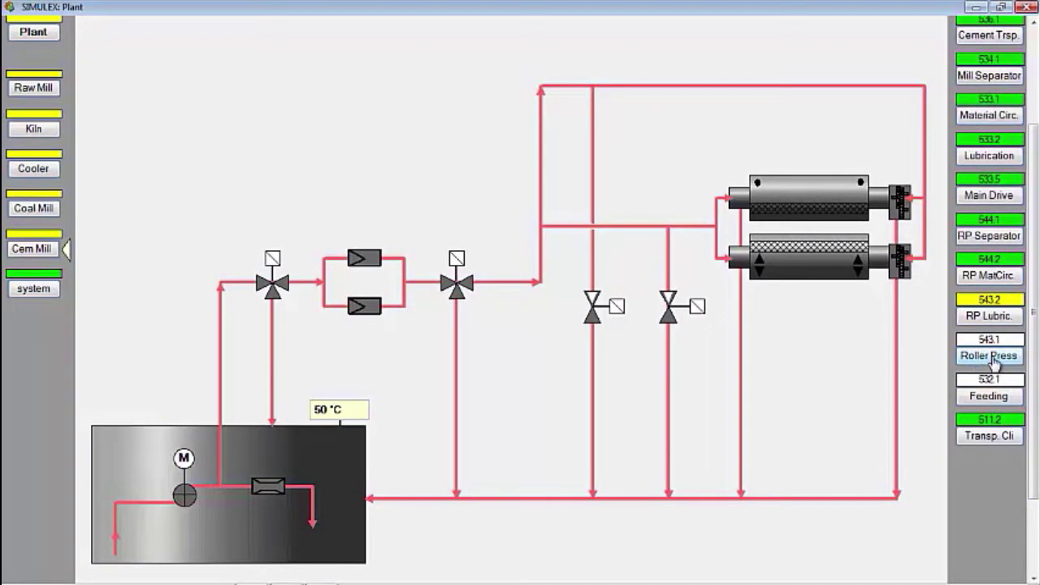
# - Start the 543.1 roller press group, then show the Feeding Cement Mill view
pyautogui.click(992, 357)
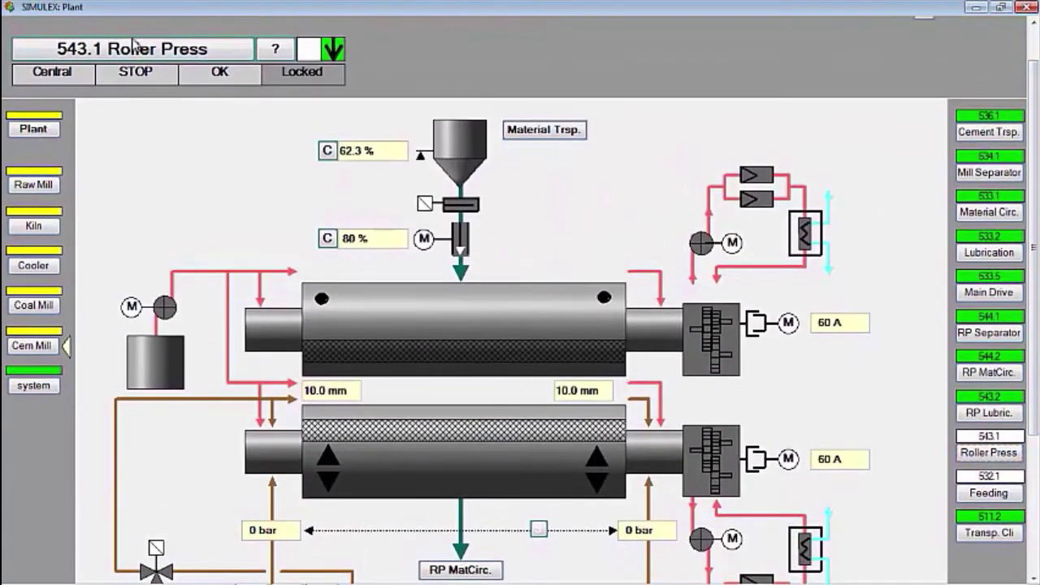
pyautogui.click(132, 46)
pyautogui.click(165, 154)
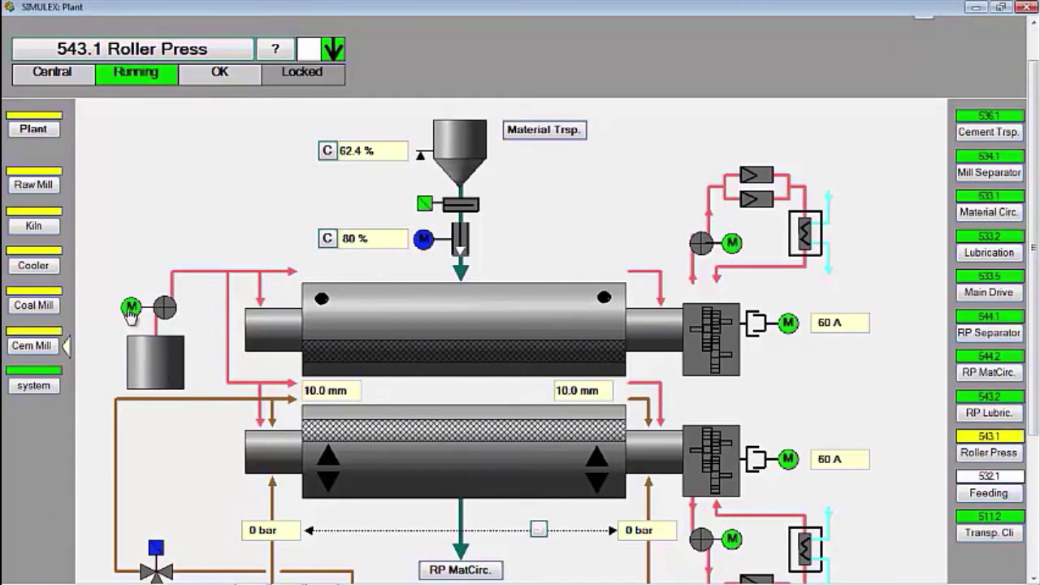
pyautogui.click(989, 493)
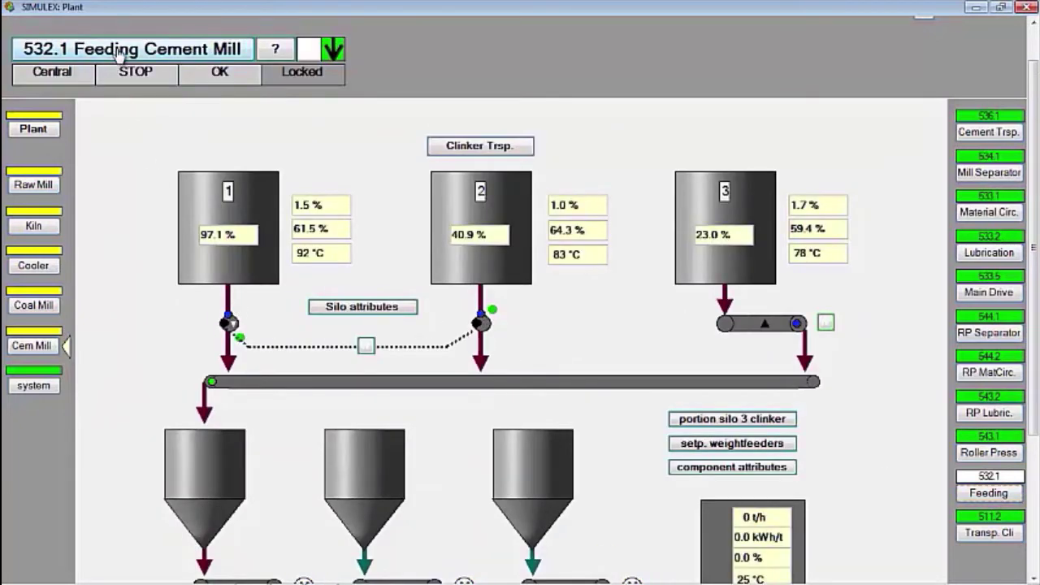
# - Start the 532.1 cement mill feeding group
pyautogui.click(119, 54)
pyautogui.click(140, 179)
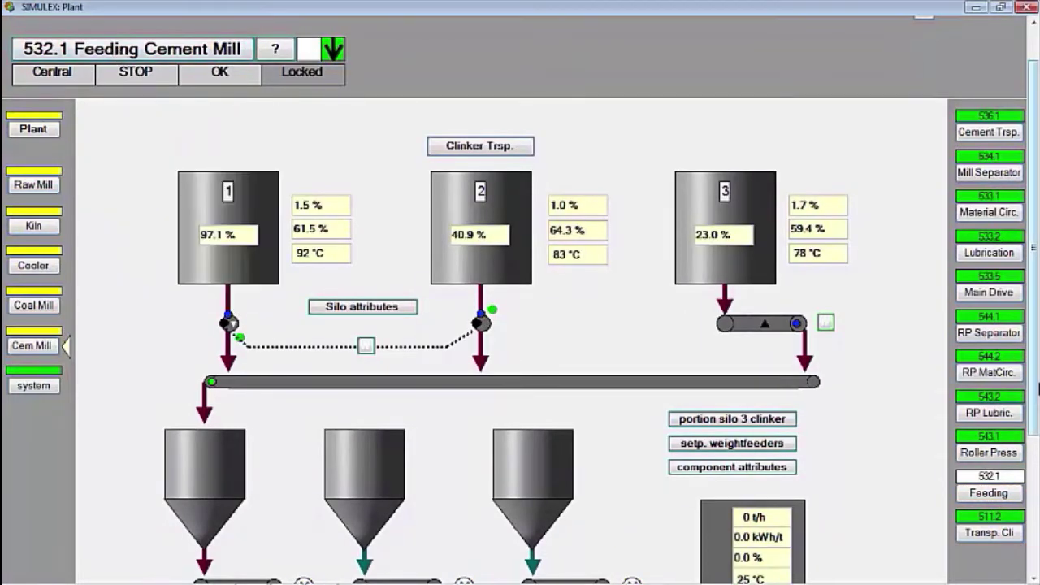
pyautogui.scroll(-3, 1038, 388)
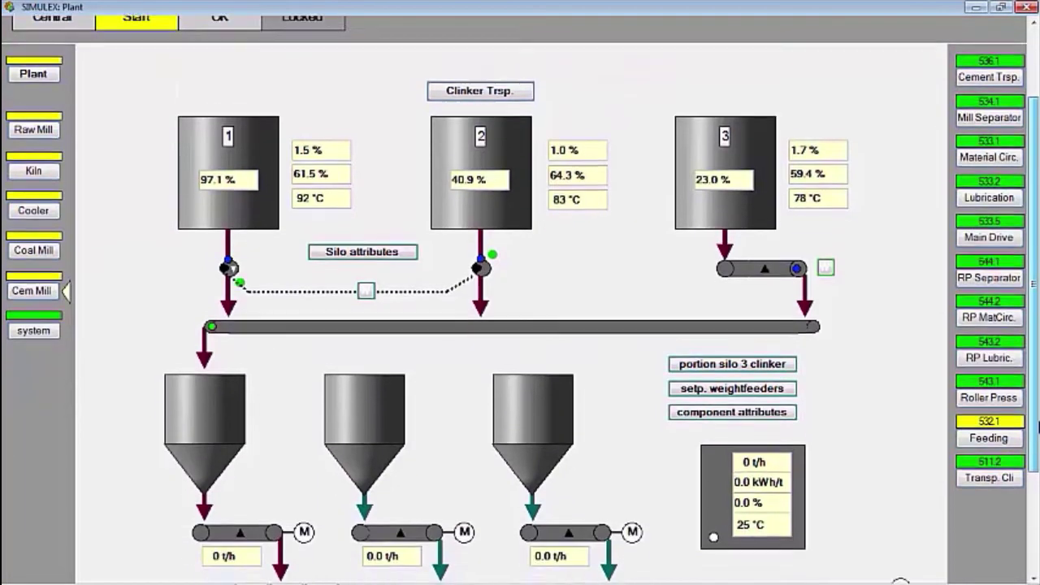
pyautogui.scroll(1, 1037, 431)
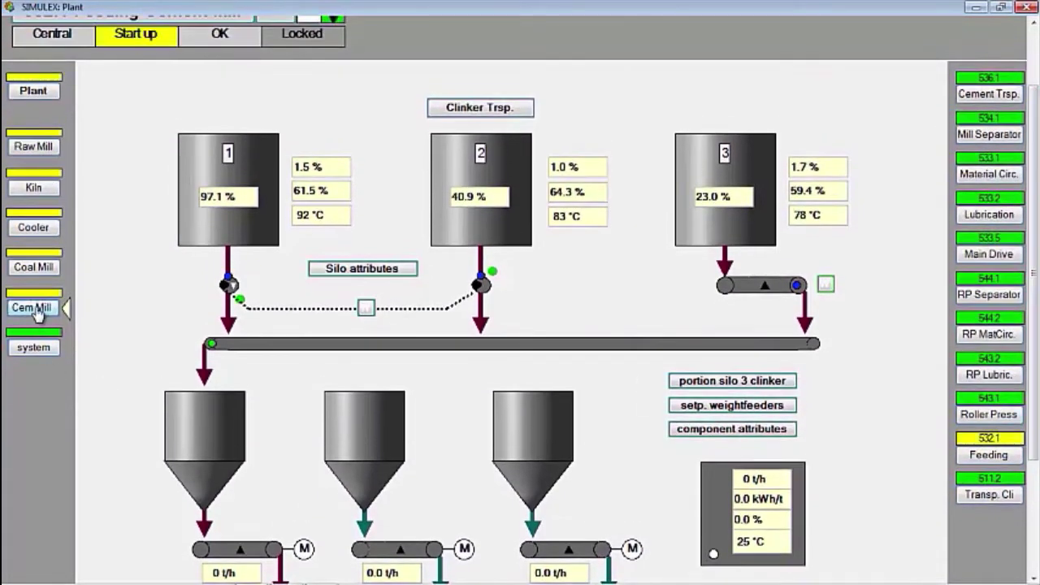
# - Lower roller press feed positioner G543.12 from 80% to 40%
pyautogui.click(37, 312)
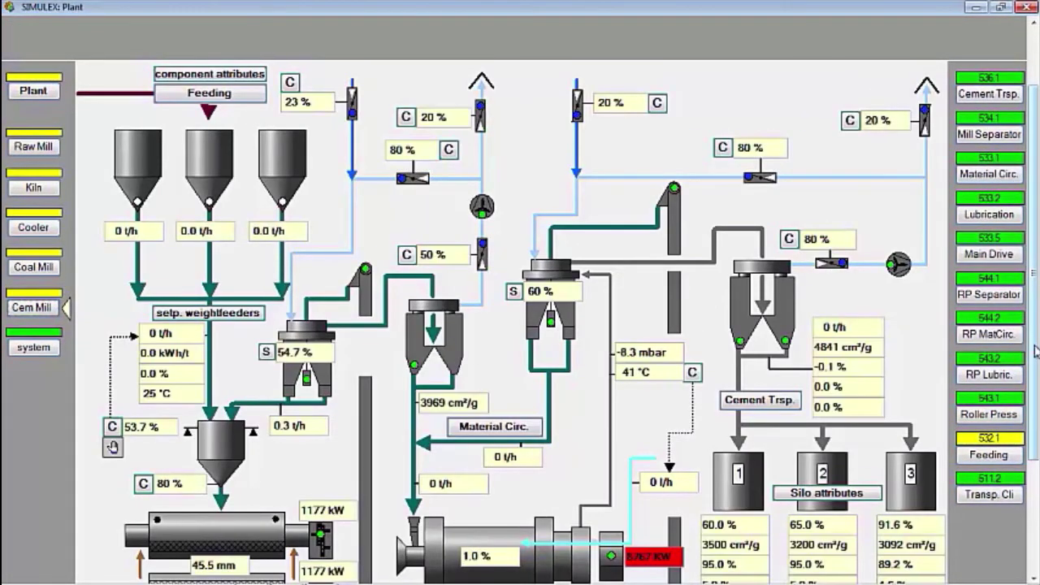
pyautogui.scroll(-3, 1032, 410)
pyautogui.click(143, 395)
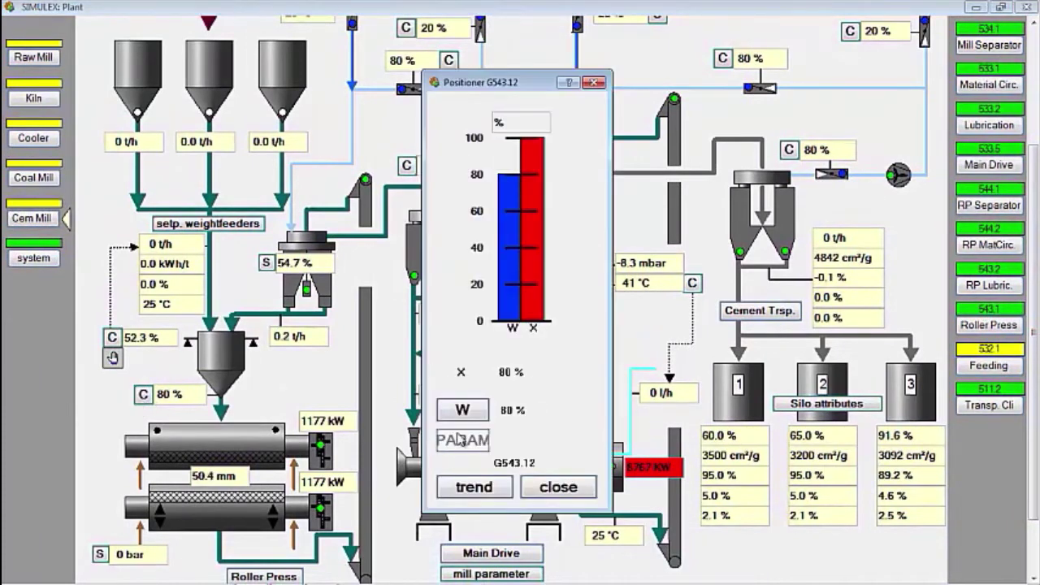
pyautogui.click(474, 412)
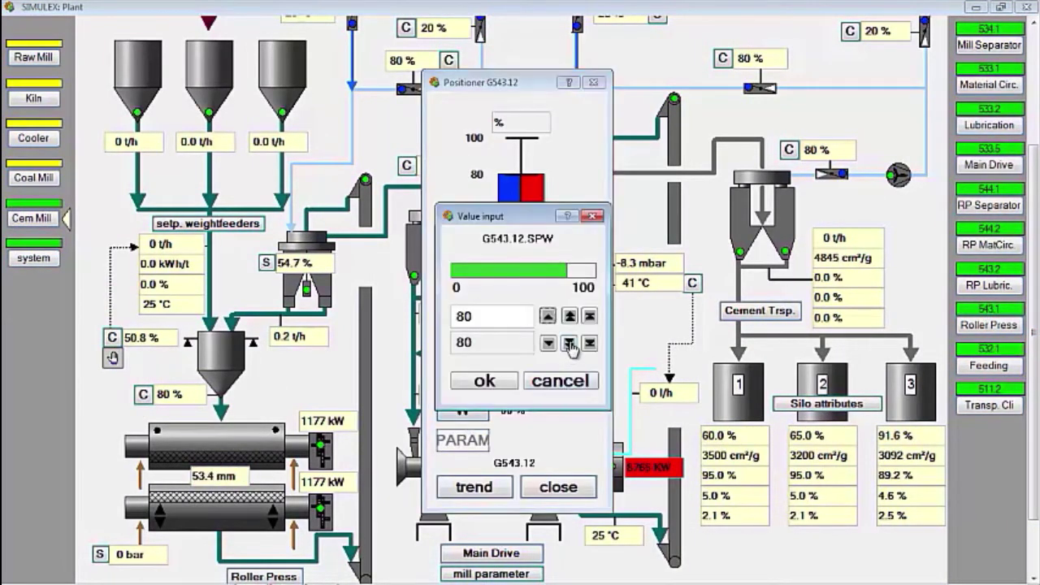
pyautogui.click(570, 343)
pyautogui.click(570, 343)
pyautogui.click(570, 343)
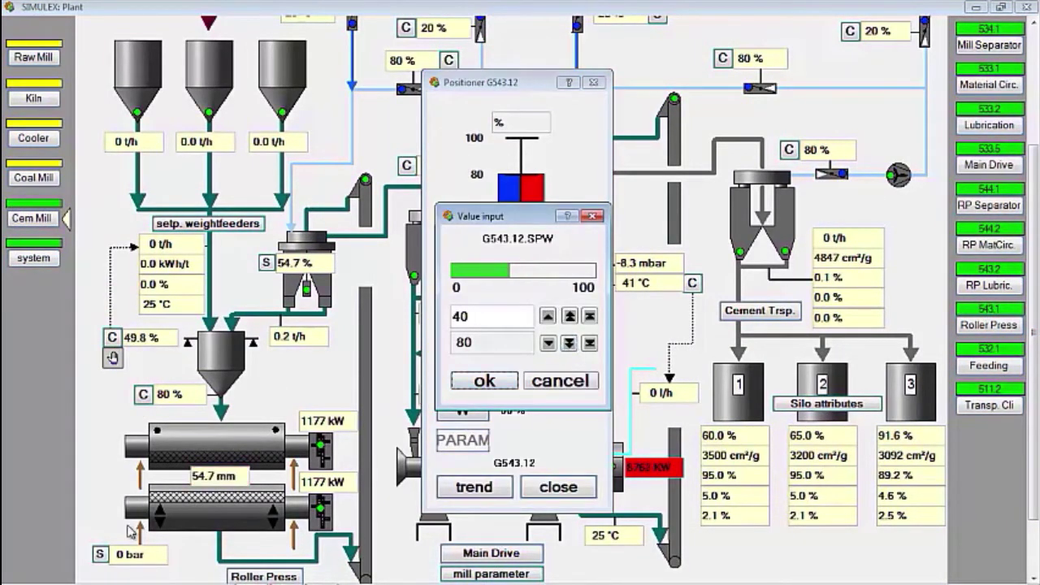
pyautogui.press('Return')
# - Raise roller press pressure setpoint P543.01 to 40
pyautogui.click(101, 555)
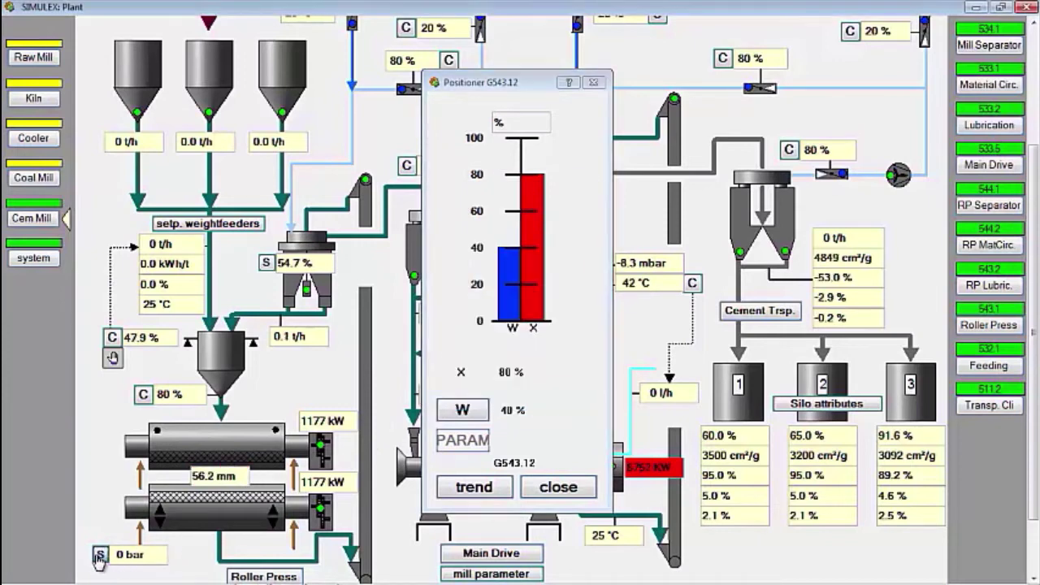
pyautogui.click(559, 297)
pyautogui.click(558, 297)
pyautogui.click(474, 361)
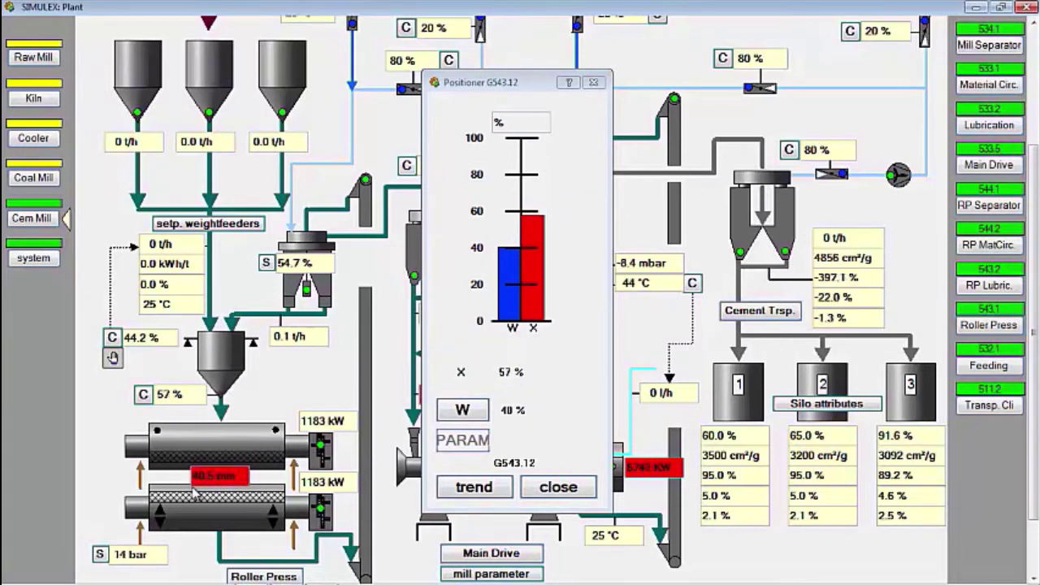
pyautogui.click(112, 336)
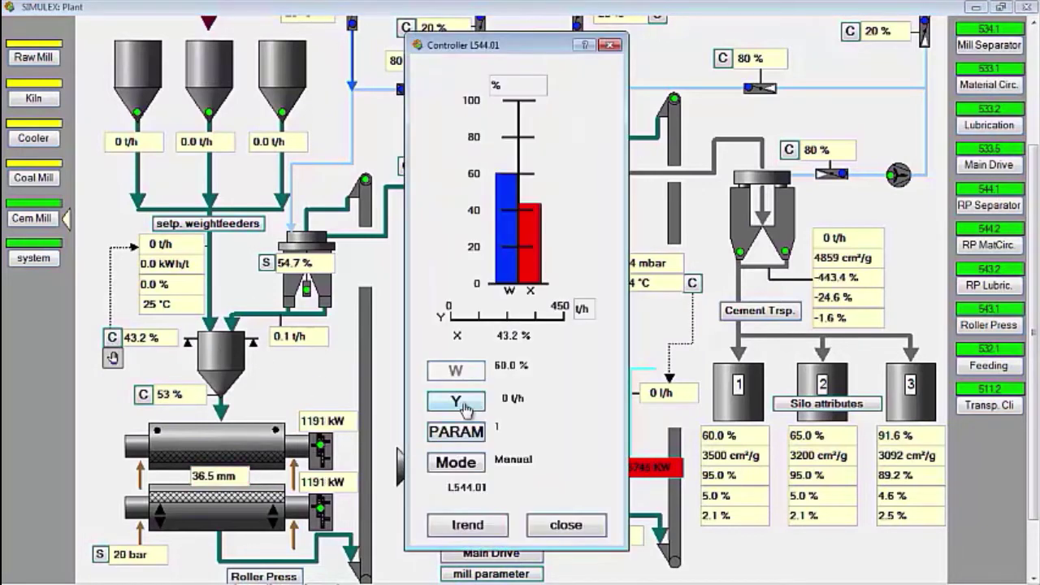
# - Reduce feed bin controller L544.01 output to 200 t/h
pyautogui.click(475, 399)
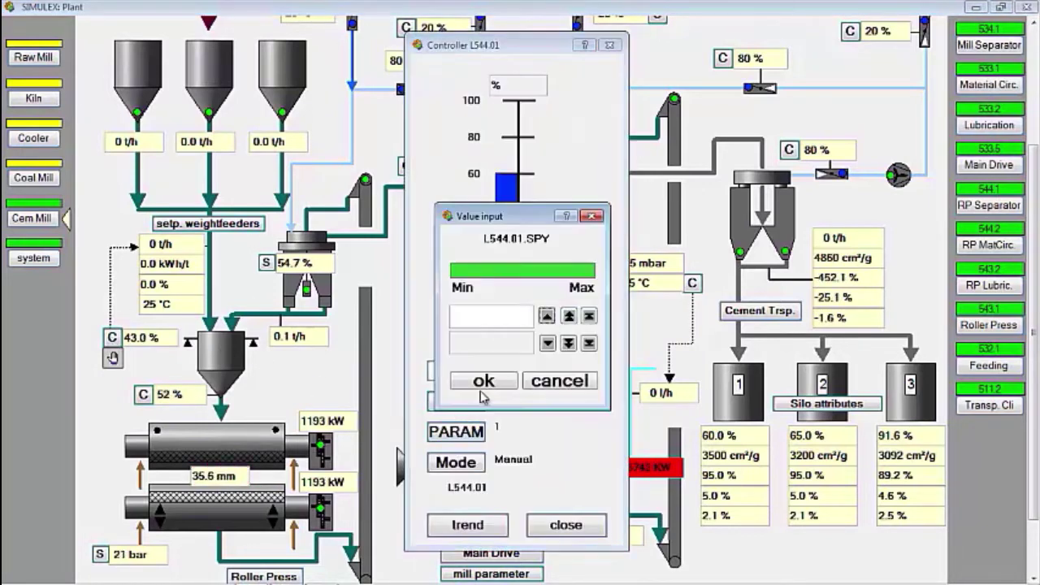
pyautogui.click(568, 342)
pyautogui.click(484, 380)
pyautogui.click(565, 525)
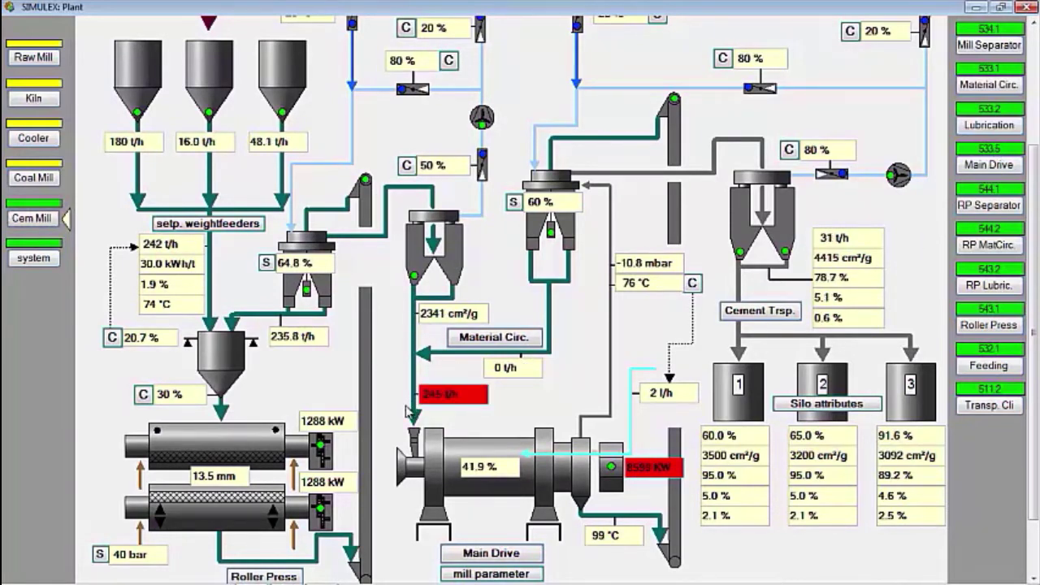
# - Lower the mill separator setpoint to 55%
pyautogui.click(513, 202)
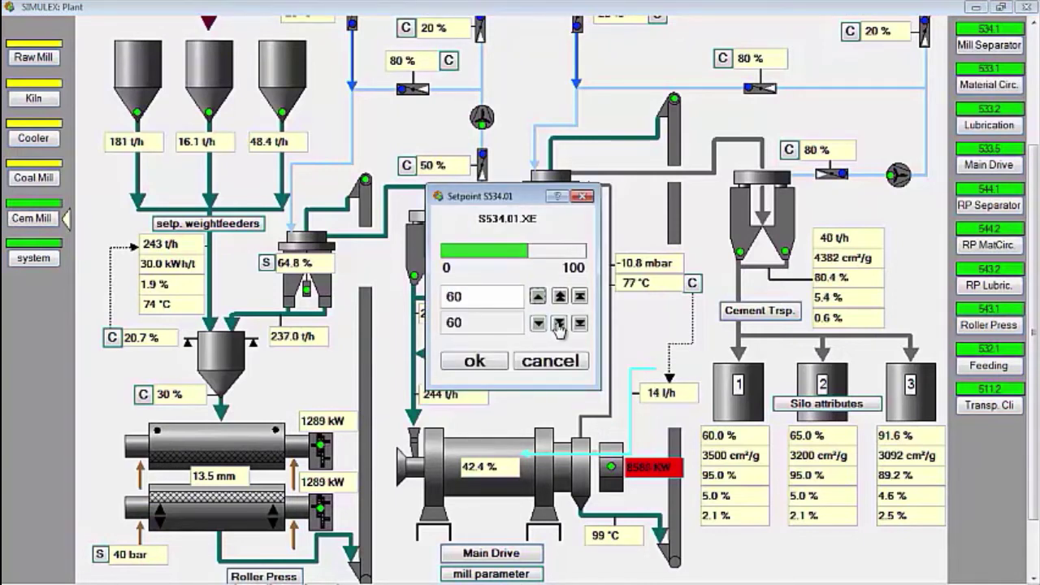
pyautogui.click(537, 322)
pyautogui.click(538, 322)
pyautogui.click(474, 360)
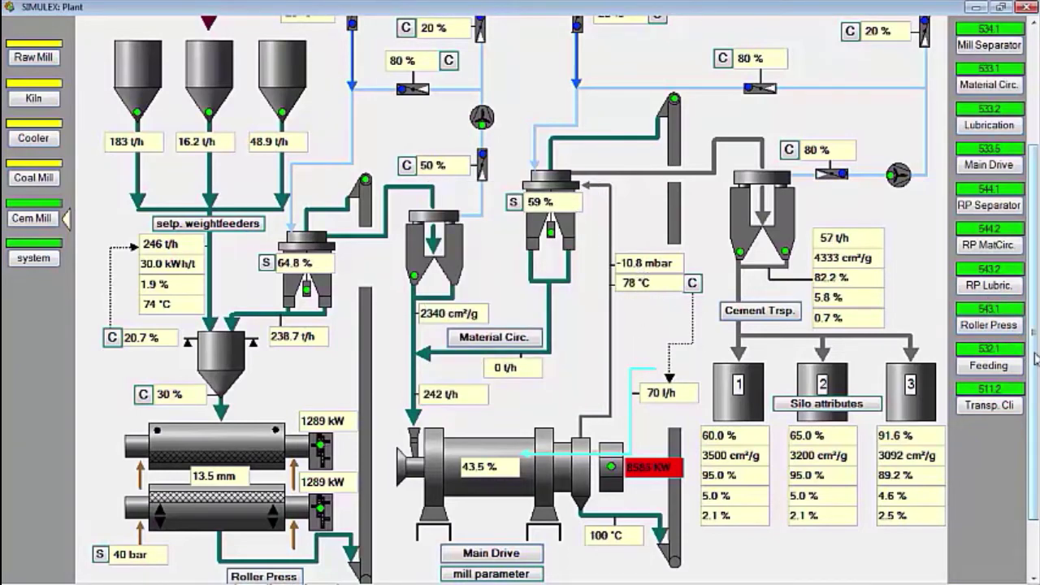
# - Open the far upper-right damper from 20% to 40%
pyautogui.scroll(2, 1036, 358)
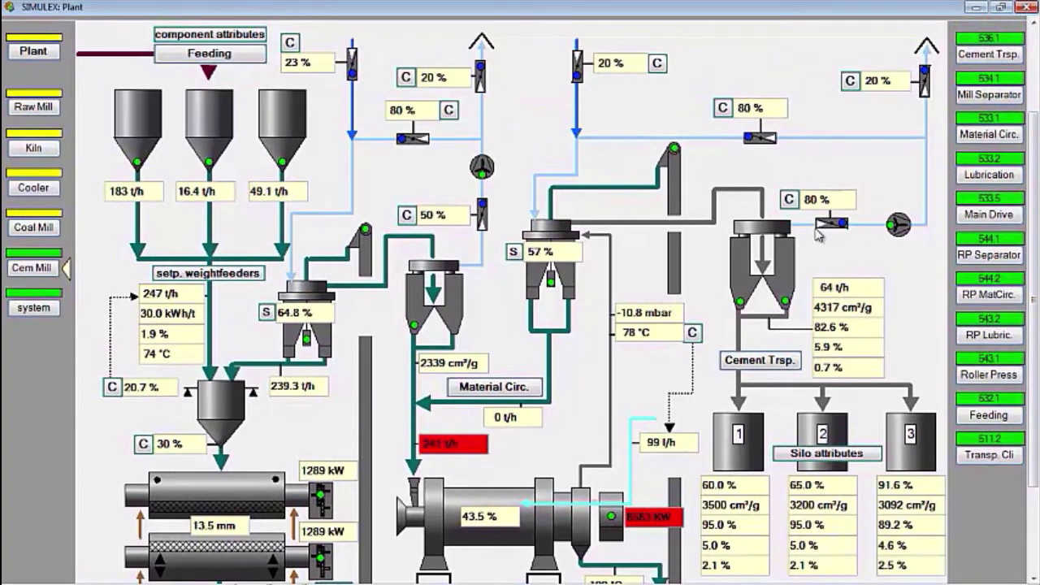
pyautogui.click(850, 80)
pyautogui.click(459, 460)
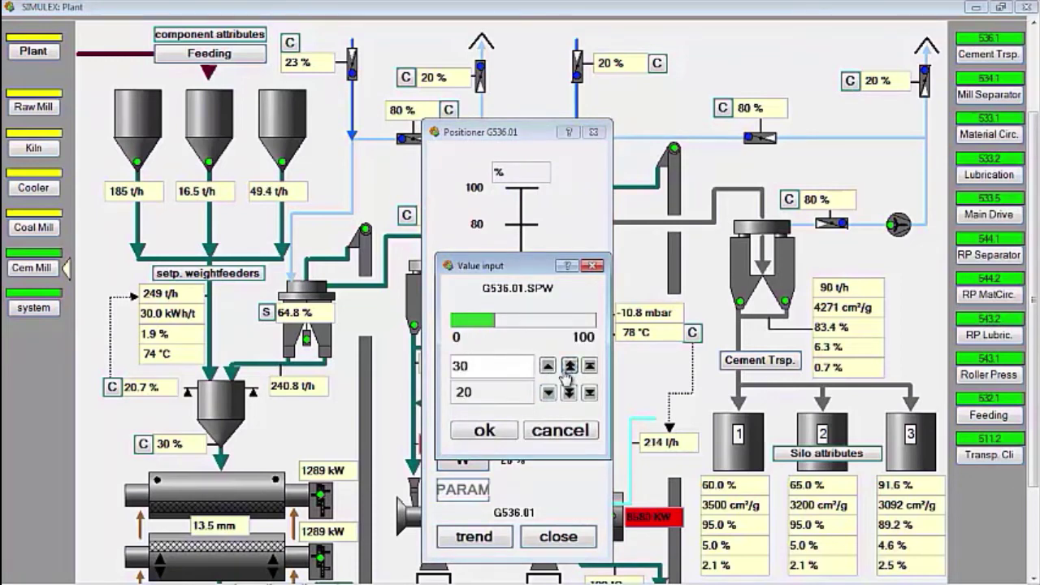
pyautogui.click(569, 367)
pyautogui.click(485, 431)
pyautogui.click(560, 539)
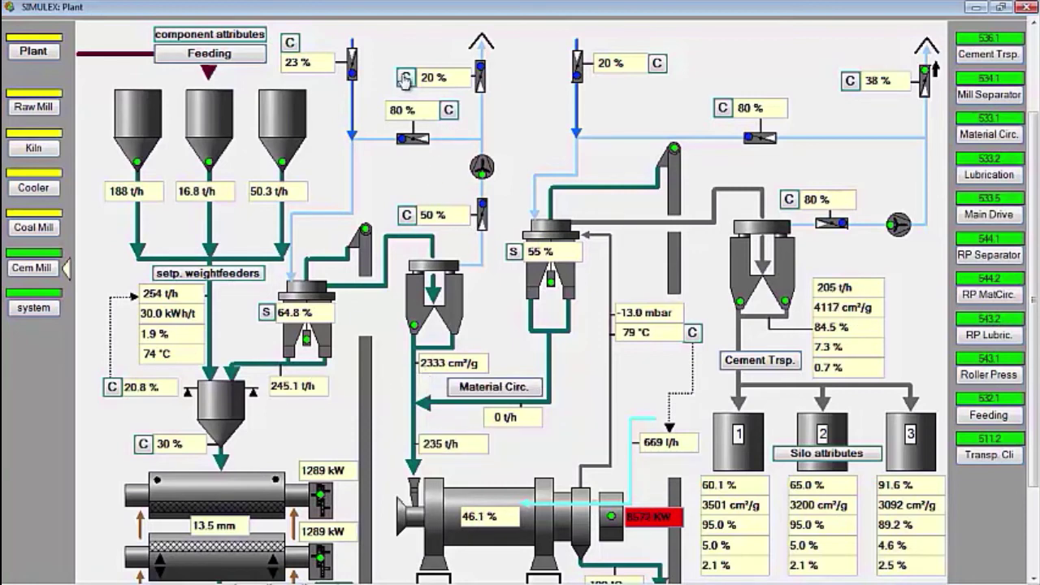
# - Raise damper G544.08 from 20% to 30%
pyautogui.click(404, 77)
pyautogui.click(458, 458)
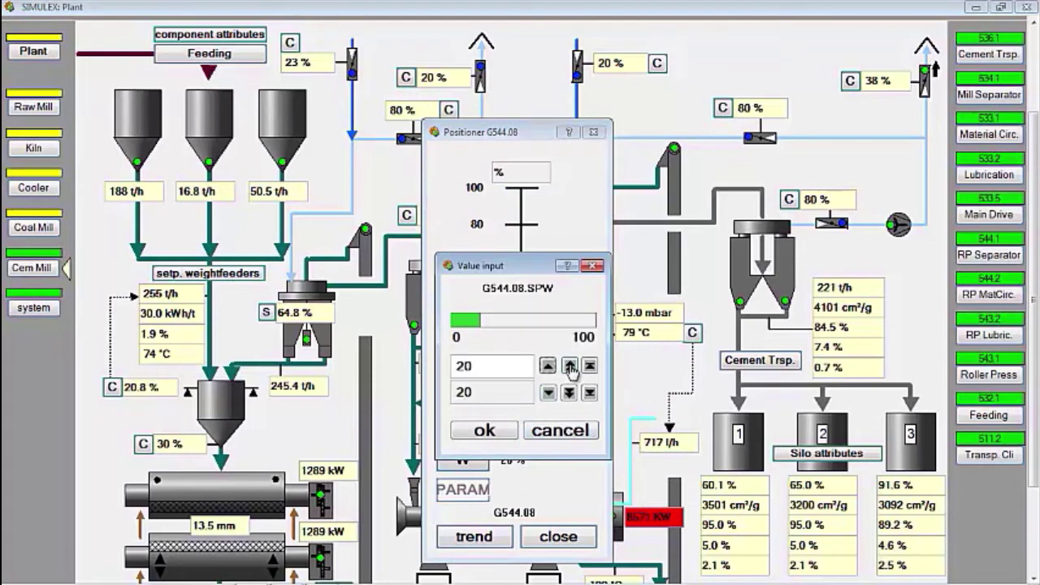
pyautogui.click(571, 367)
pyautogui.click(484, 429)
pyautogui.click(557, 536)
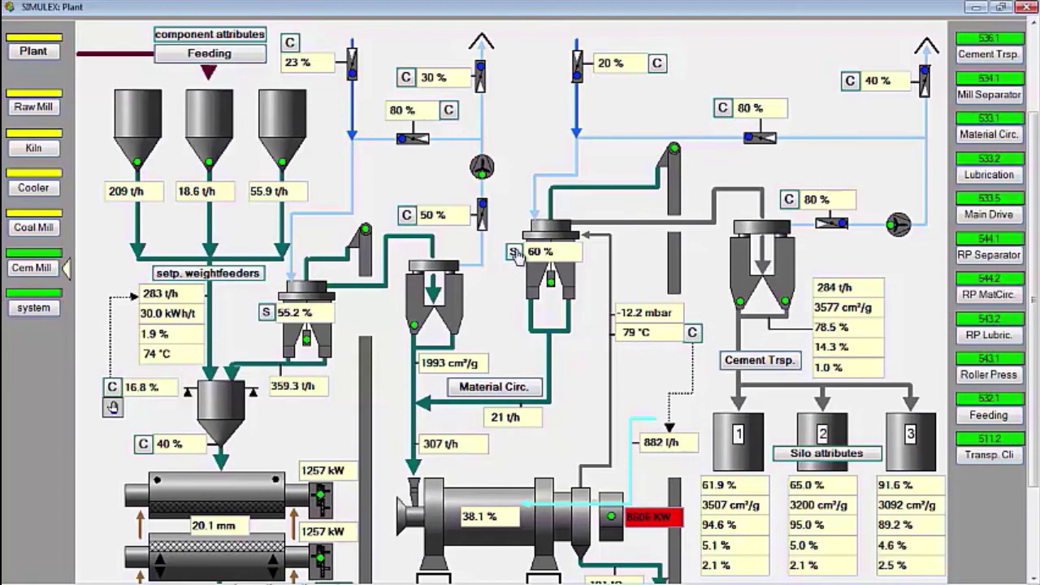
# - Raise the mill separator setpoint to 65%
pyautogui.click(514, 251)
pyautogui.click(538, 346)
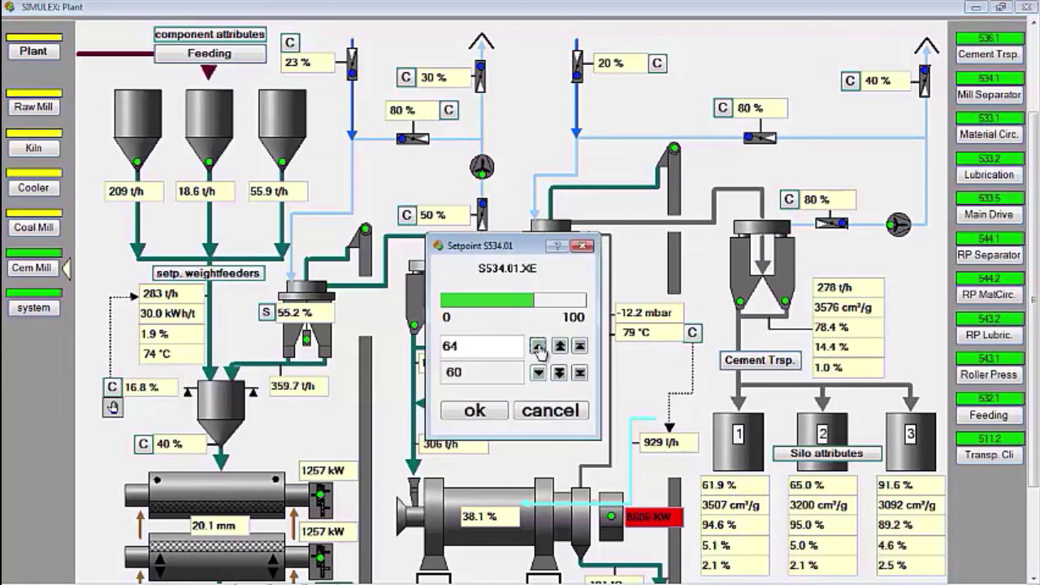
pyautogui.click(538, 346)
pyautogui.click(487, 412)
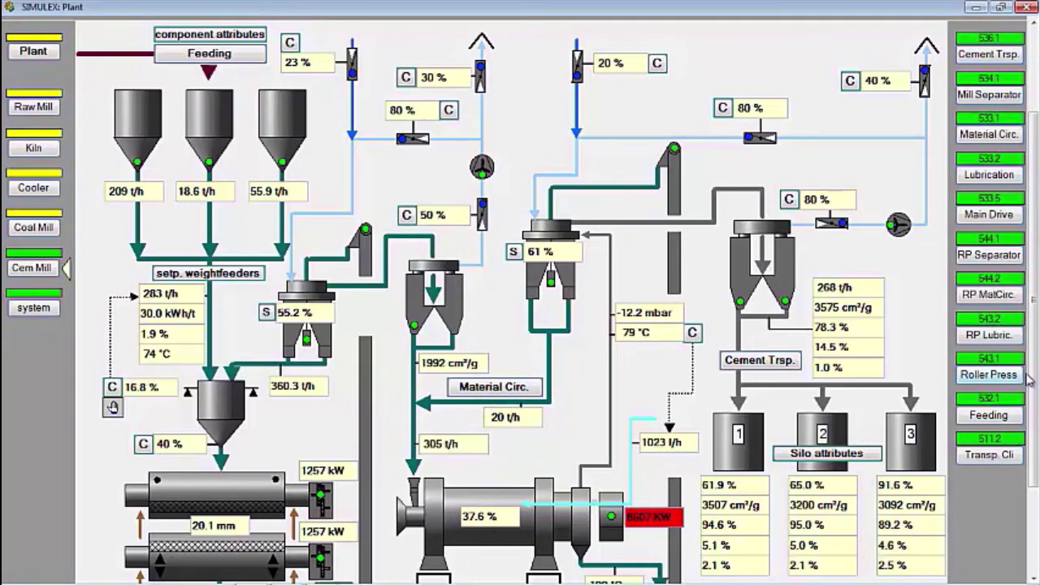
pyautogui.scroll(-2, 1034, 378)
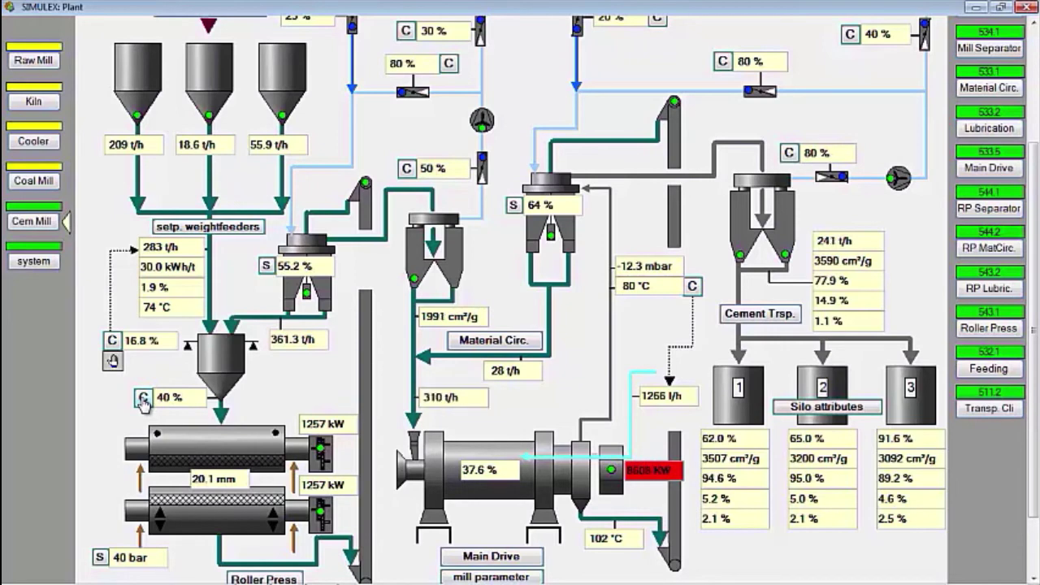
# - Set bin outlet positioner G543.12 to a 50 % opening, up from 40 %
pyautogui.click(143, 399)
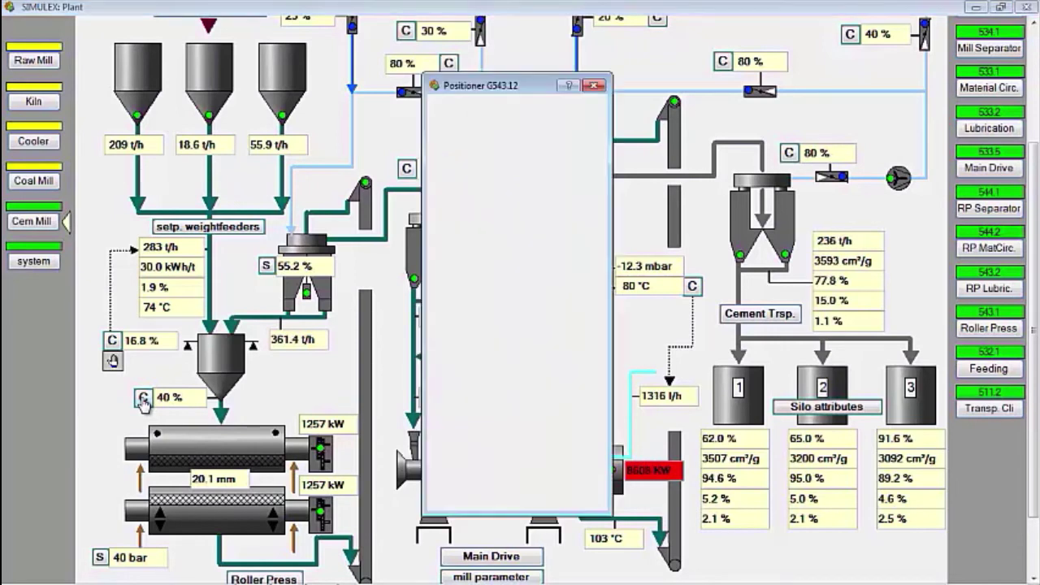
pyautogui.click(463, 415)
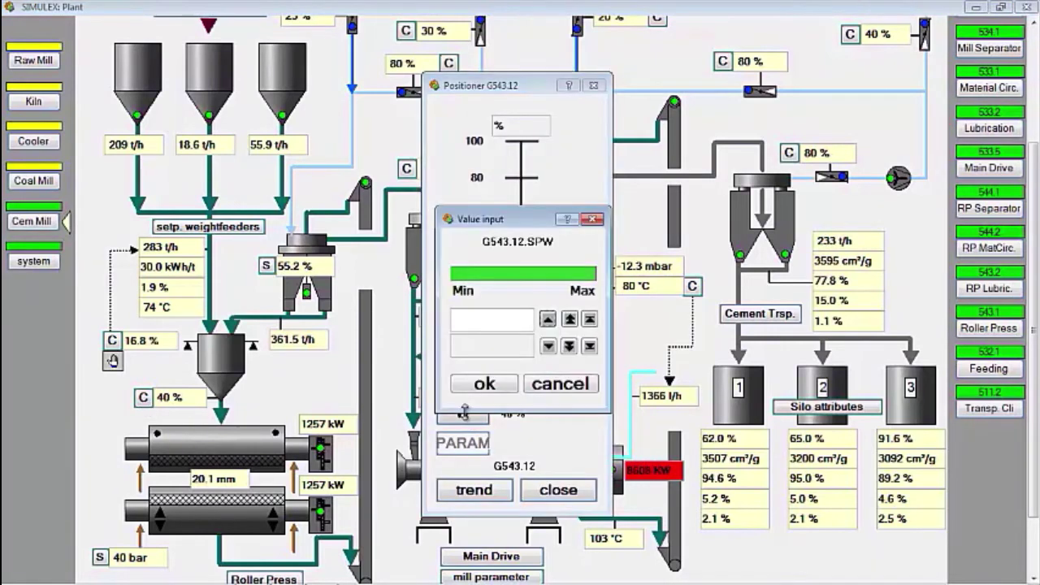
pyautogui.click(569, 316)
pyautogui.click(483, 381)
pyautogui.click(552, 492)
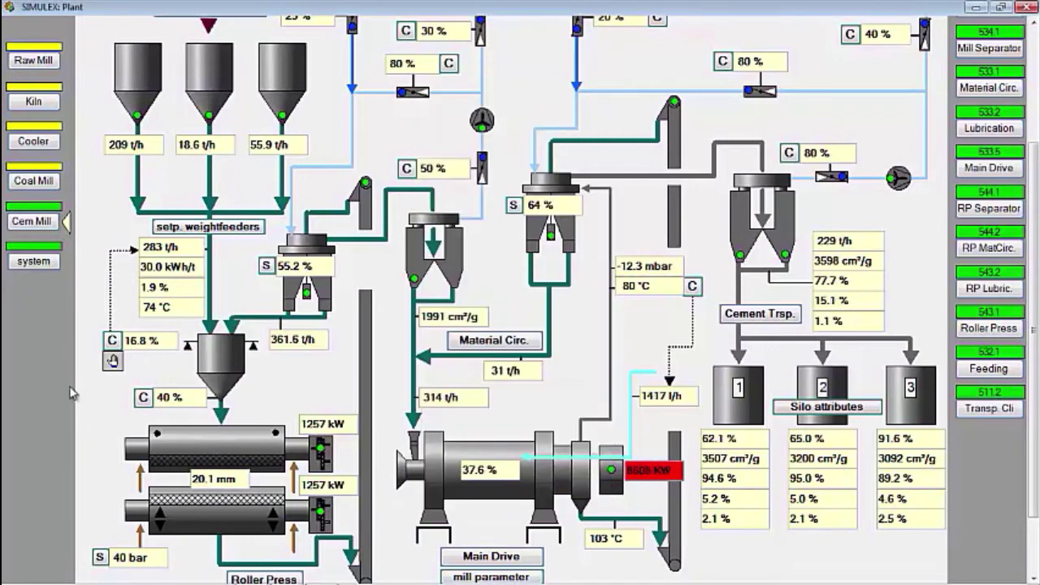
# - Raise roller-press feed controller L544.01 output from 373 to 403 t/h
pyautogui.click(111, 340)
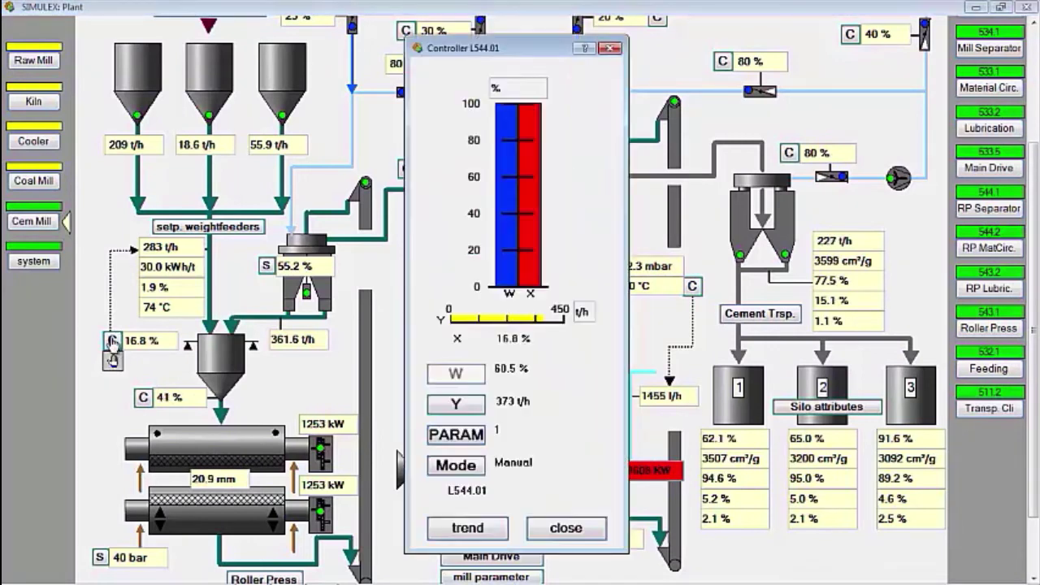
pyautogui.click(456, 404)
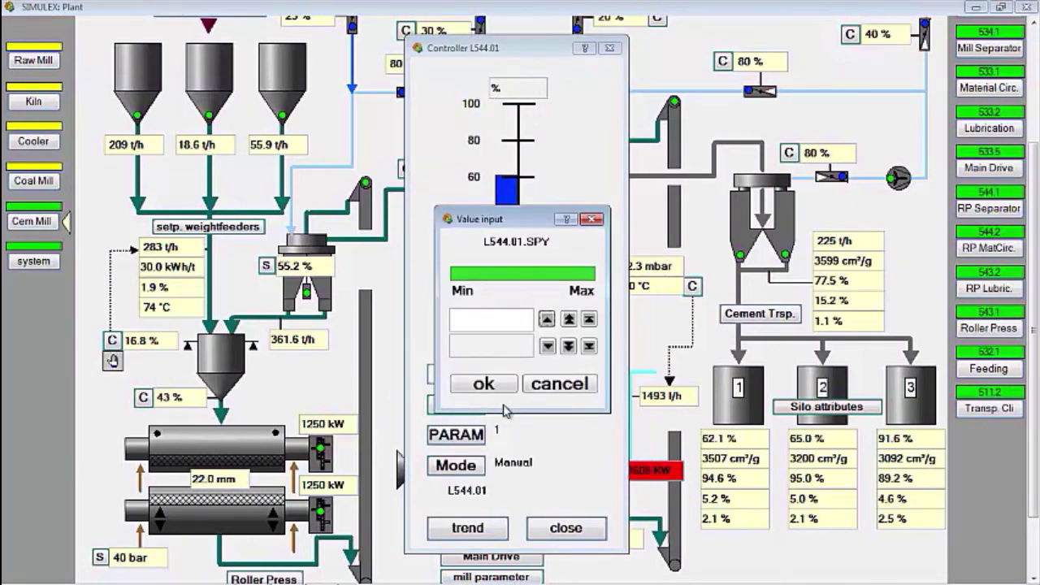
pyautogui.click(548, 321)
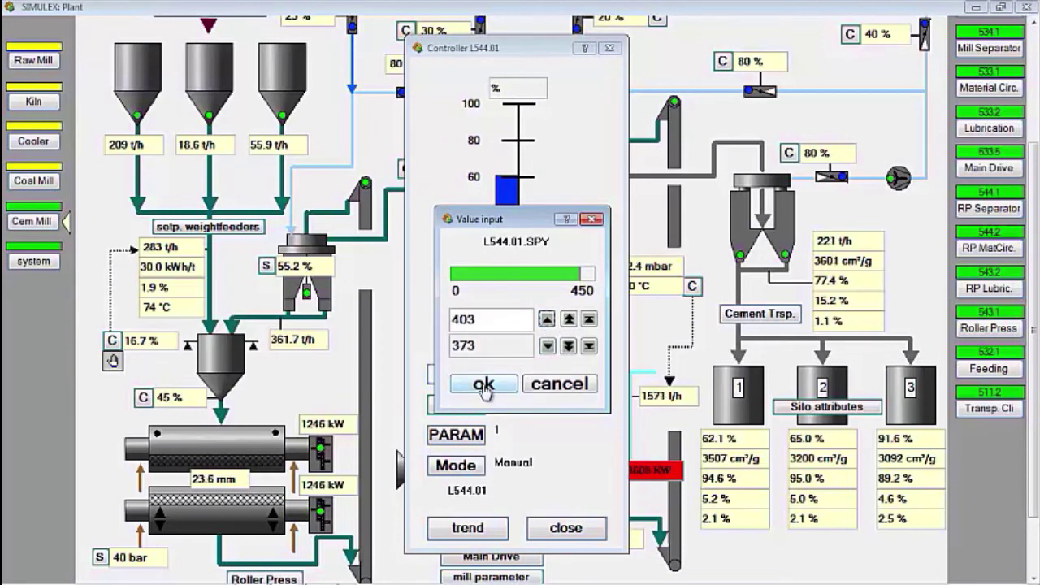
pyautogui.click(483, 385)
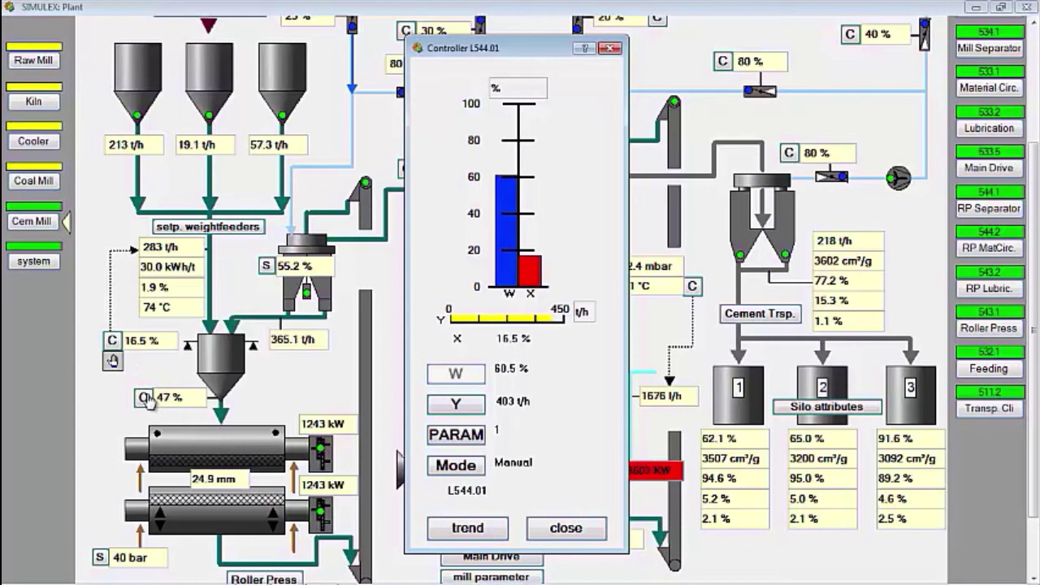
pyautogui.click(566, 528)
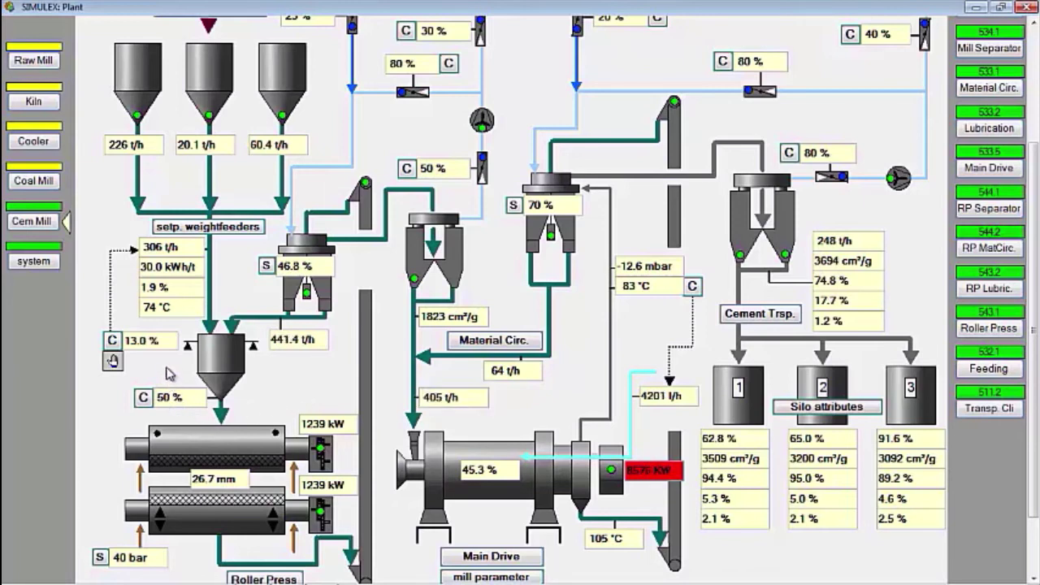
# - Step the roller press pressure setpoint down one notch from 40 to 39 bar
pyautogui.click(99, 558)
pyautogui.click(538, 325)
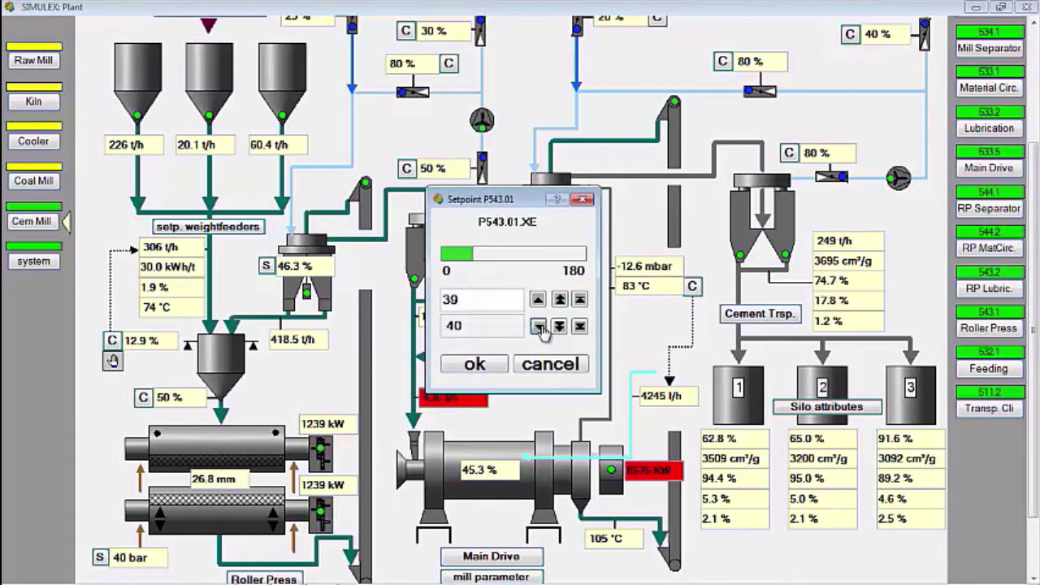
pyautogui.click(471, 362)
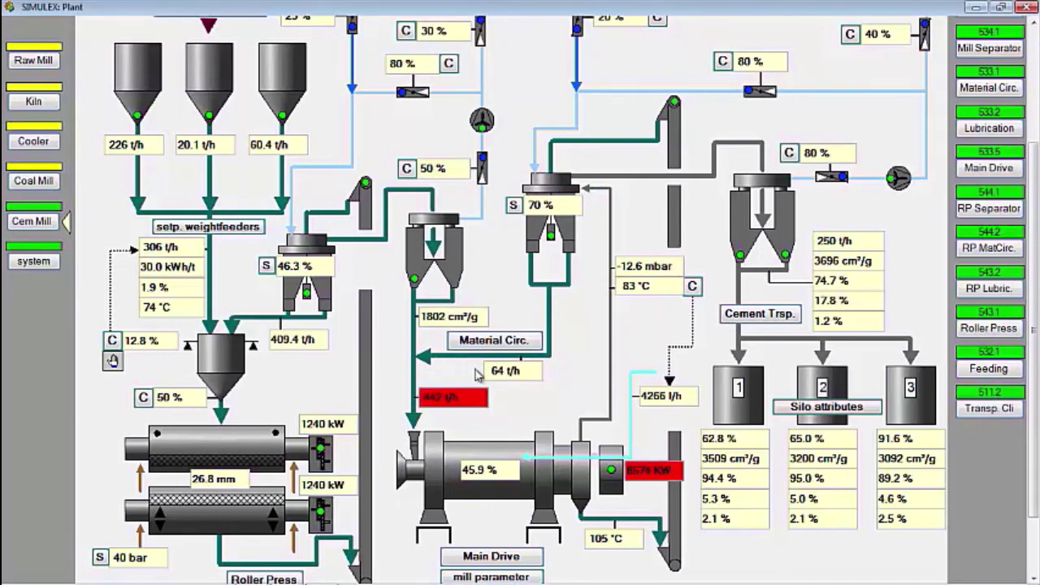